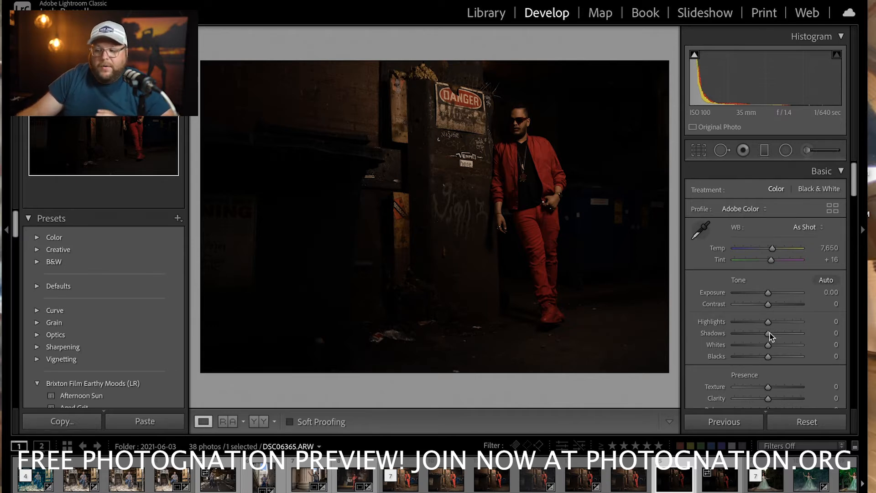
# Adjust the dark alley photo to Highlights +25, Shadows +93, Texture -23 and Dehaze +10.
pyautogui.moveTo(769, 333); pyautogui.dragTo(785, 337)
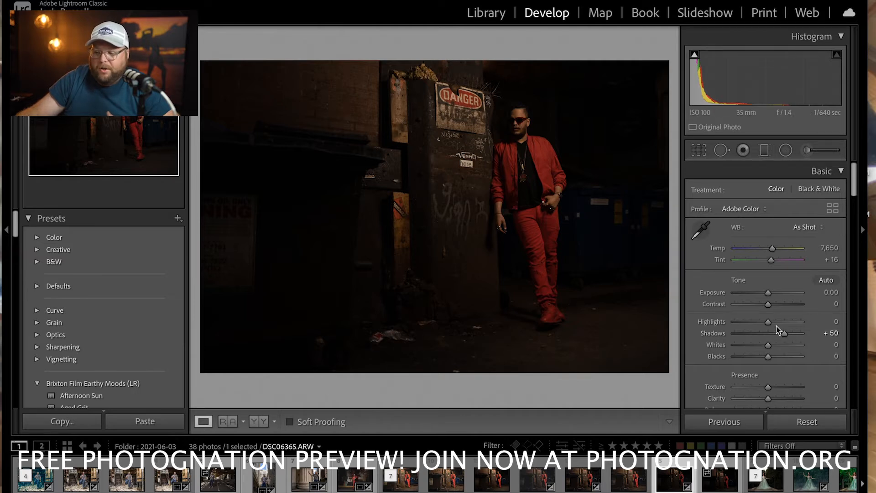
pyautogui.moveTo(769, 322); pyautogui.dragTo(804, 334)
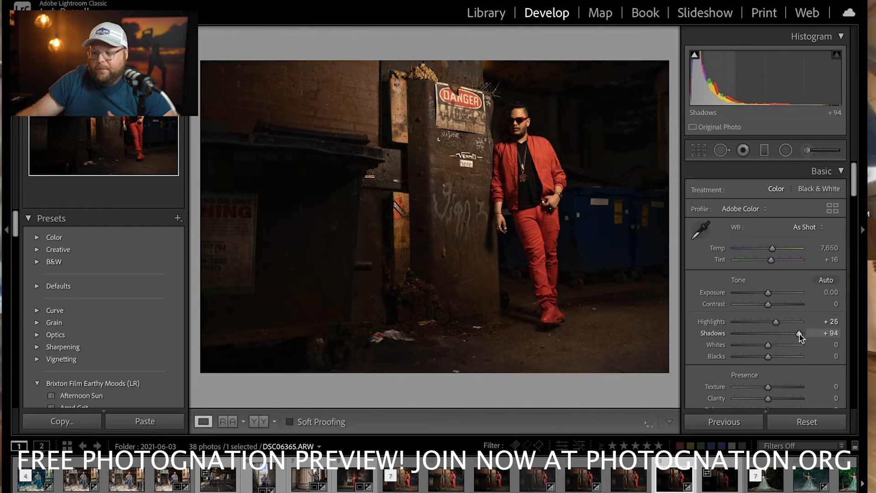
pyautogui.scroll(-1, 741, 330)
pyautogui.scroll(-3, 740, 330)
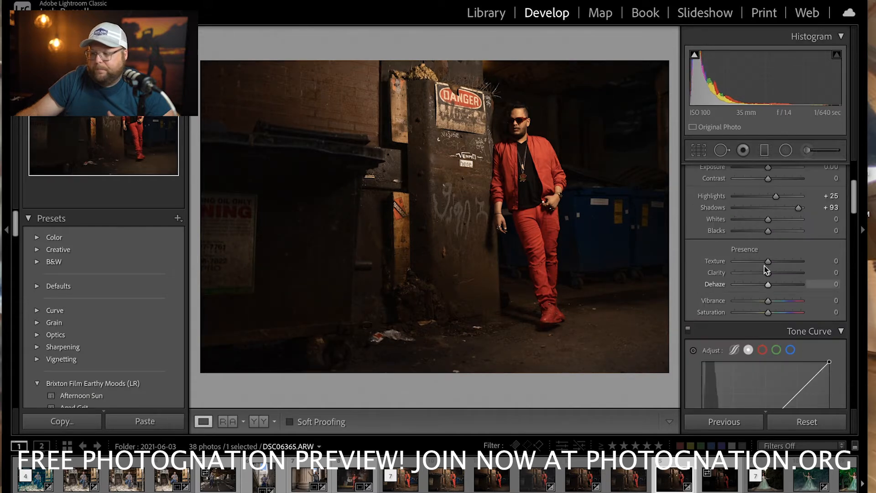
pyautogui.moveTo(768, 263); pyautogui.dragTo(774, 284)
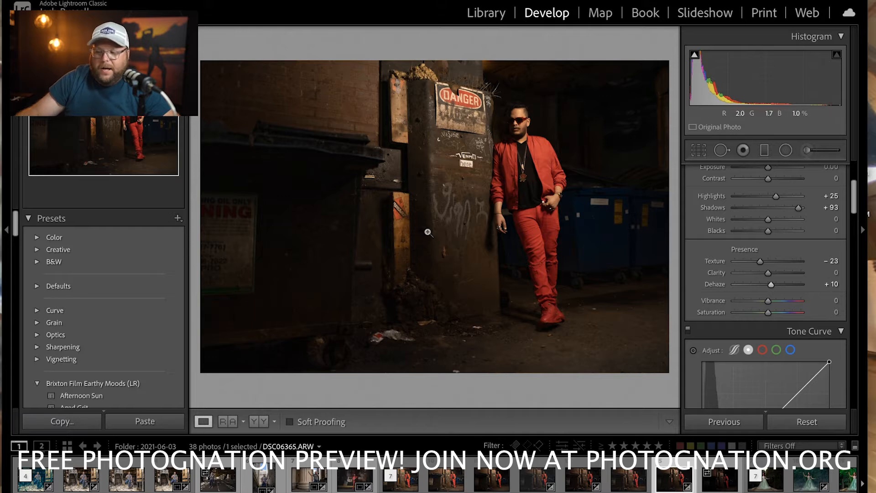
# Compare the adjusted photo with its unedited version several times.
pyautogui.press('\\')
pyautogui.press('\\')
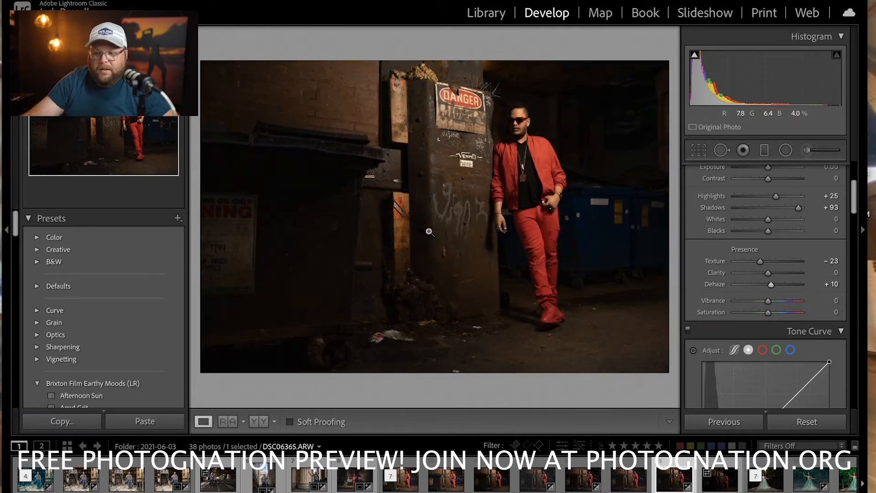
pyautogui.press('\\')
pyautogui.press('\\')
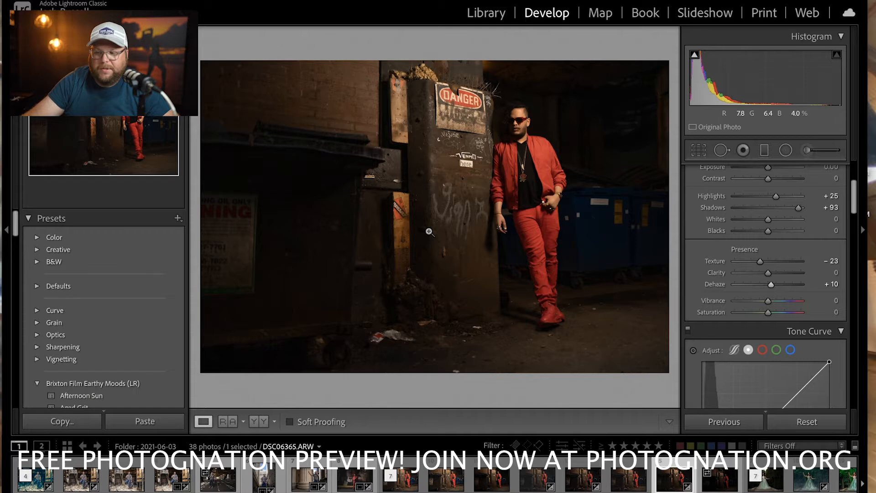
pyautogui.press('\\')
pyautogui.press('\\')
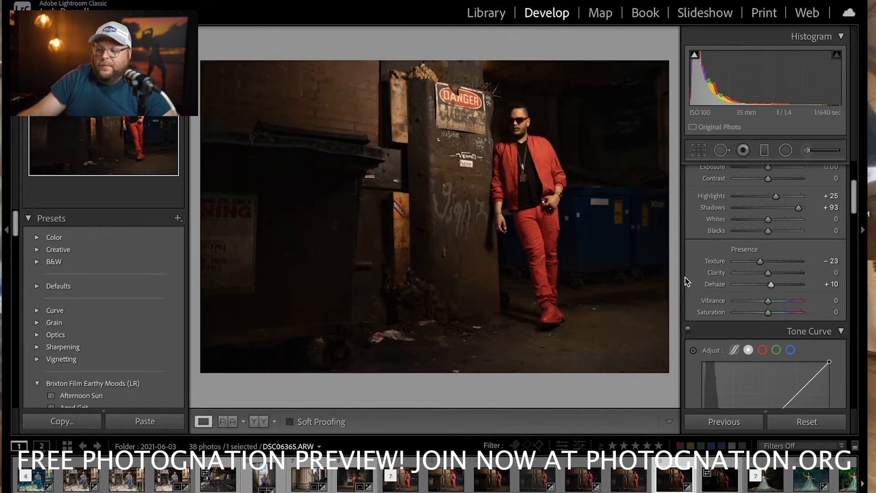
# Lift the darker tones with a tone curve point at input 64, output 77.
pyautogui.scroll(-3, 702, 277)
pyautogui.scroll(-3, 702, 281)
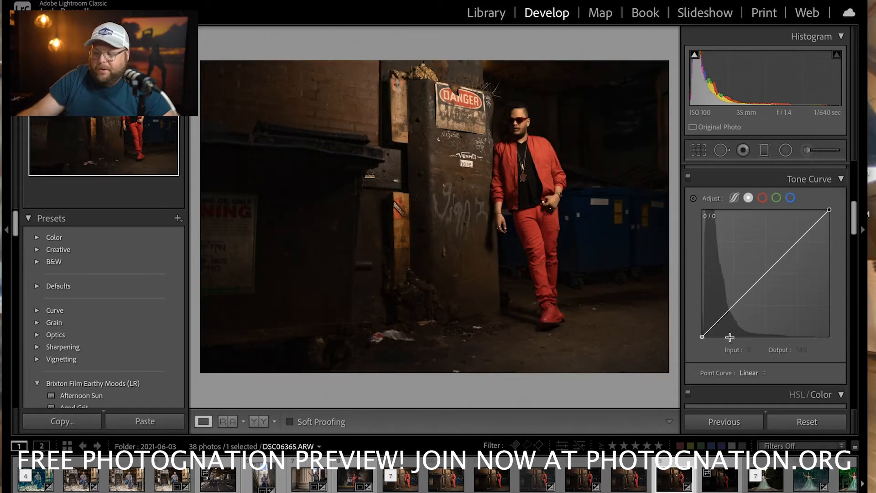
pyautogui.click(733, 306)
pyautogui.moveTo(734, 305); pyautogui.dragTo(733, 299)
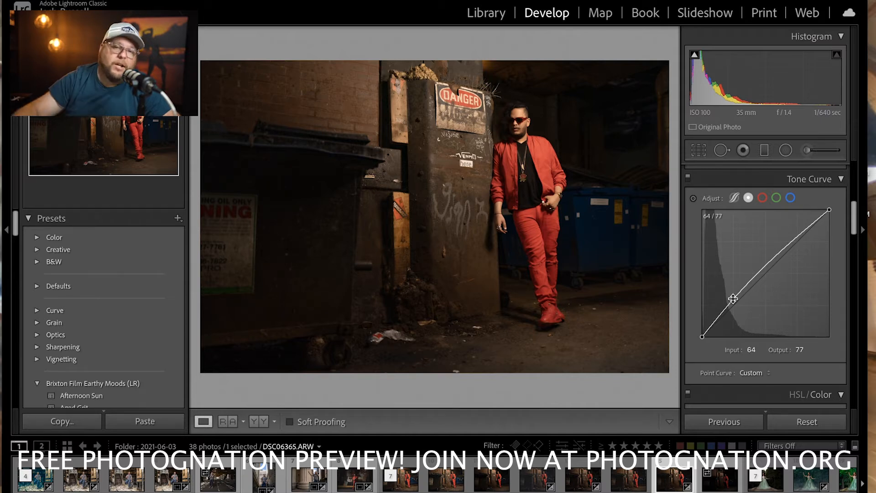
# Send a copy of the photo with Lightroom adjustments to Color Efex Pro 4 for editing.
pyautogui.rightClick(296, 211)
pyautogui.moveTo(337, 235)
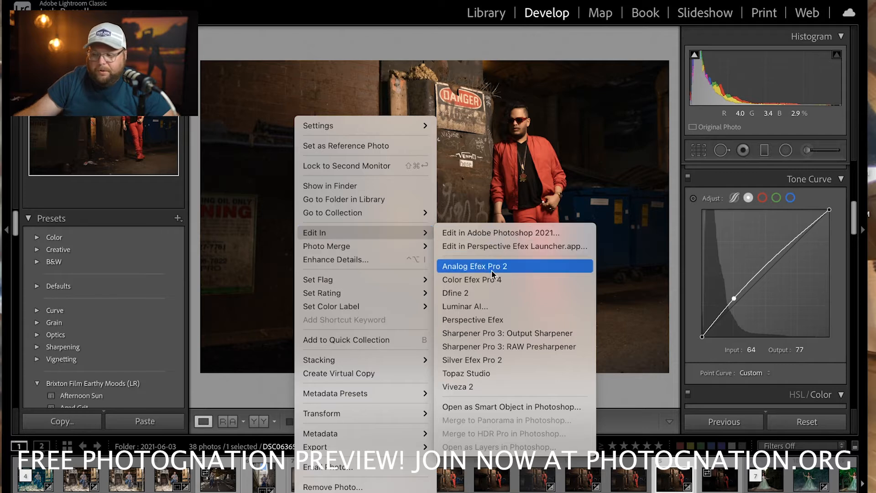
pyautogui.click(487, 280)
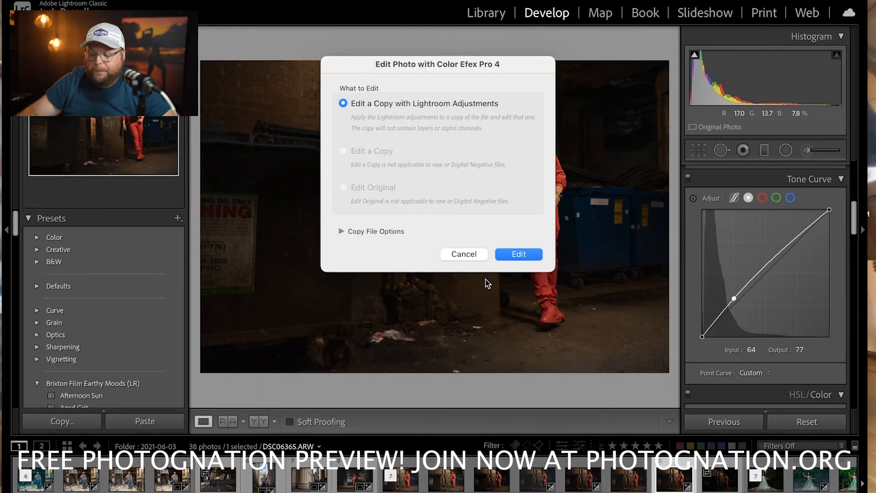
pyautogui.click(519, 255)
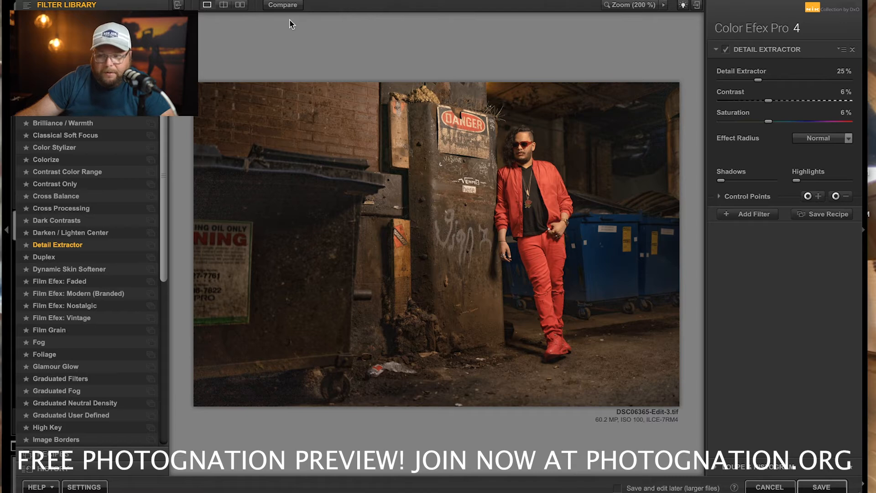
# Compare the Detail Extractor result with the original photo and raise the filter's Detail Extractor amount to 50%.
pyautogui.click(283, 6)
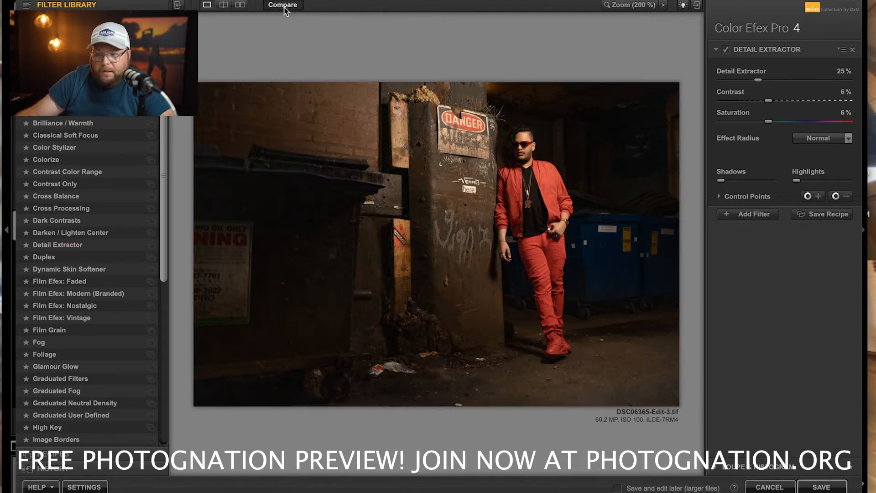
pyautogui.click(283, 6)
pyautogui.click(285, 7)
pyautogui.click(285, 6)
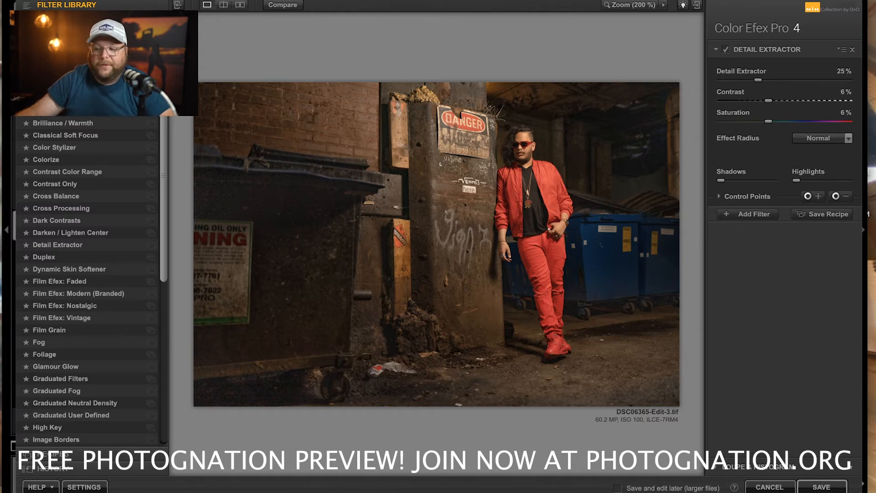
pyautogui.moveTo(761, 78); pyautogui.dragTo(798, 83)
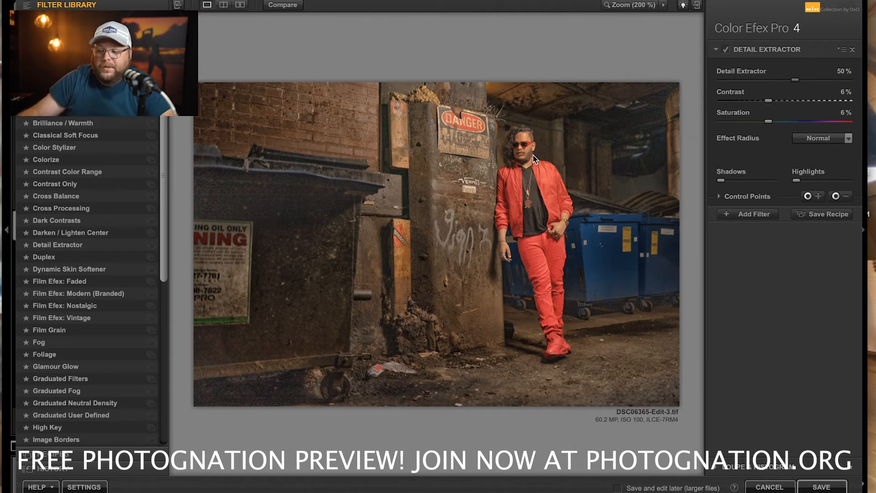
# Inspect the extracted detail on the graffiti wall and on the man's face and jacket at 100% zoom.
pyautogui.click(661, 6)
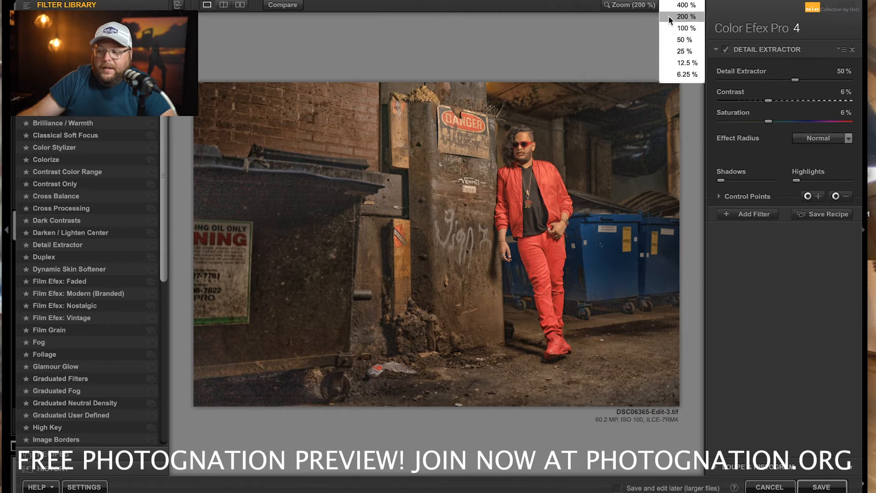
pyautogui.click(685, 5)
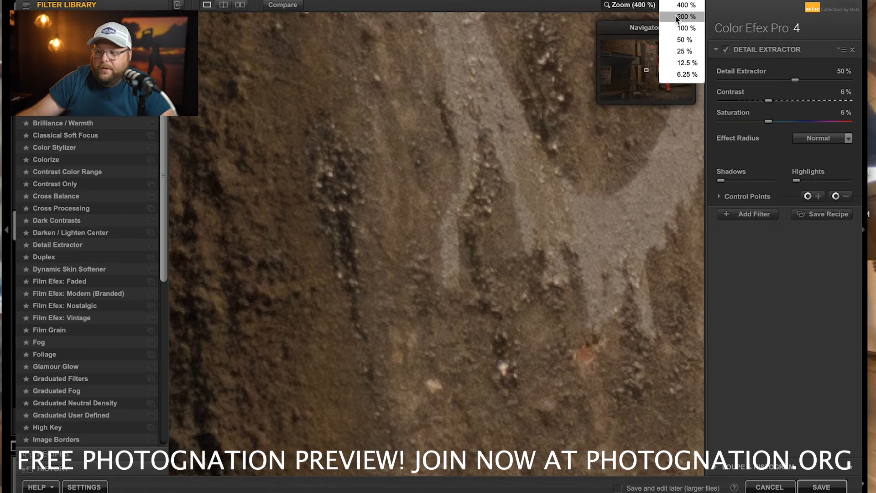
pyautogui.click(677, 16)
pyautogui.click(665, 5)
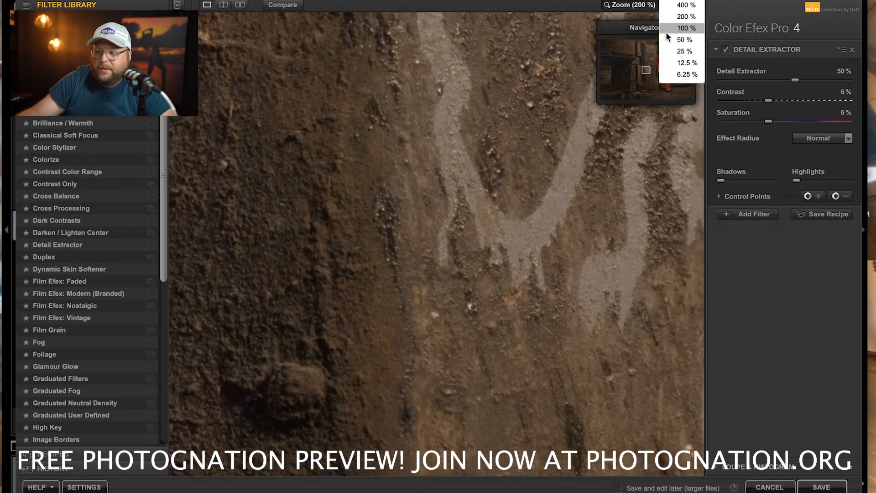
pyautogui.click(679, 29)
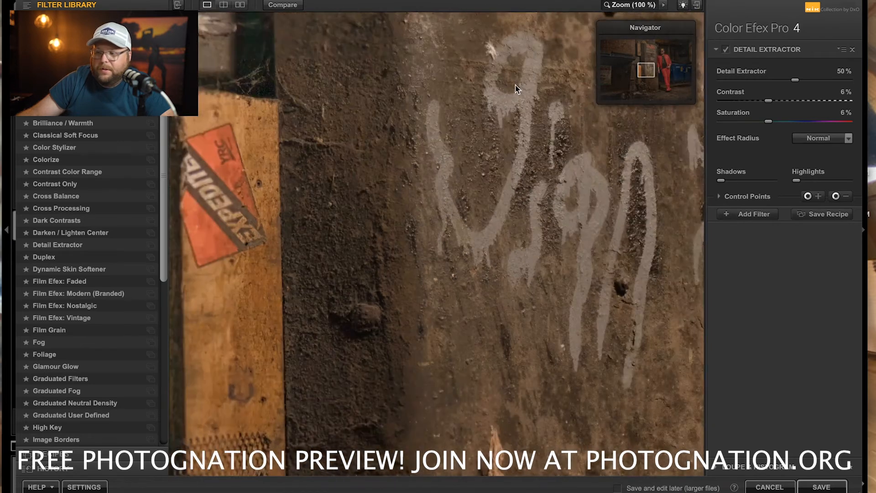
pyautogui.moveTo(650, 68); pyautogui.dragTo(666, 58)
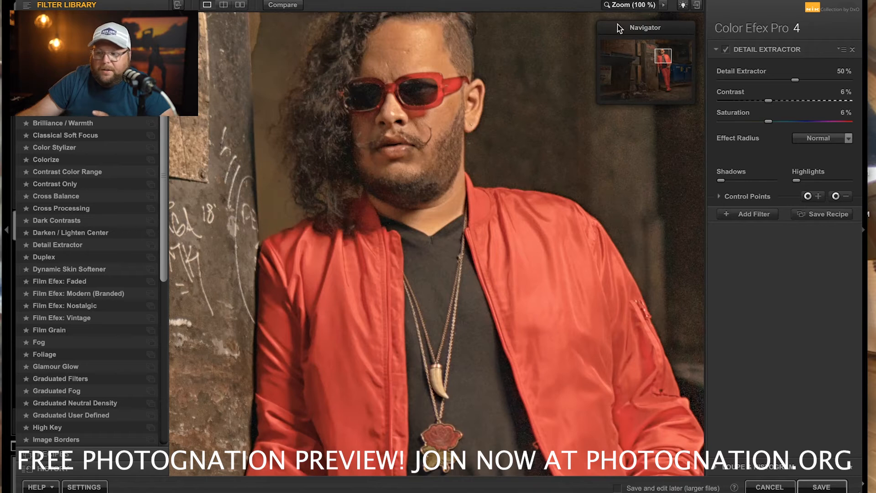
# Review the Detail Extractor effect across the photo at reduced zoom levels, ending with the whole image at 12.5%.
pyautogui.click(662, 6)
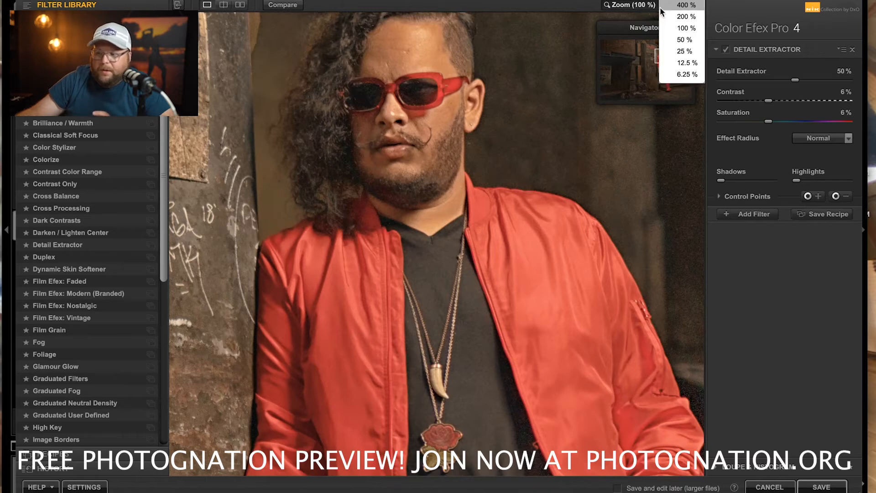
pyautogui.click(671, 50)
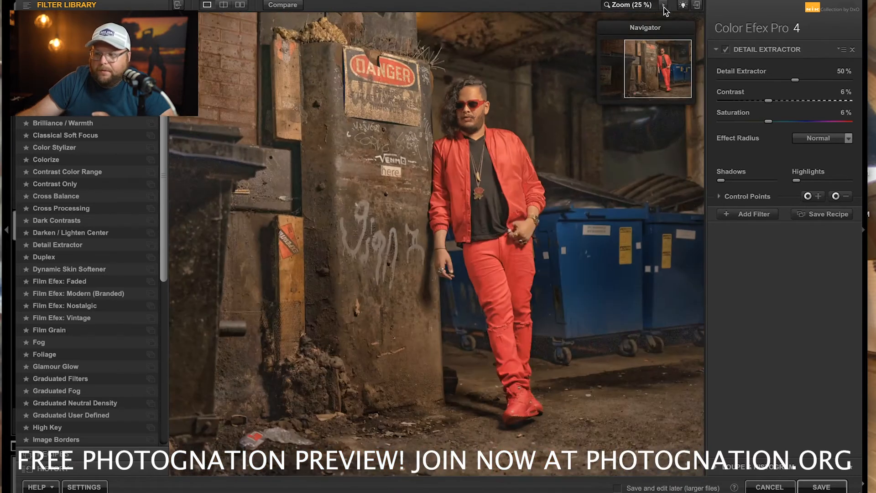
pyautogui.click(660, 9)
pyautogui.click(676, 75)
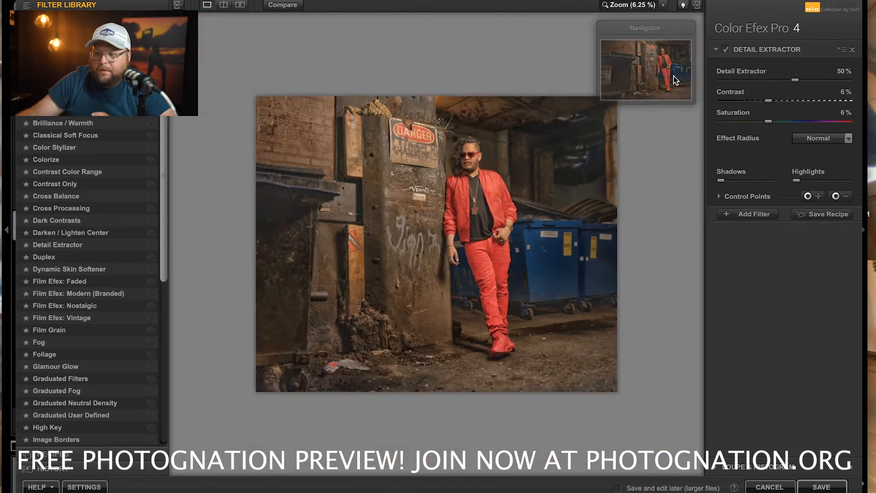
pyautogui.click(664, 6)
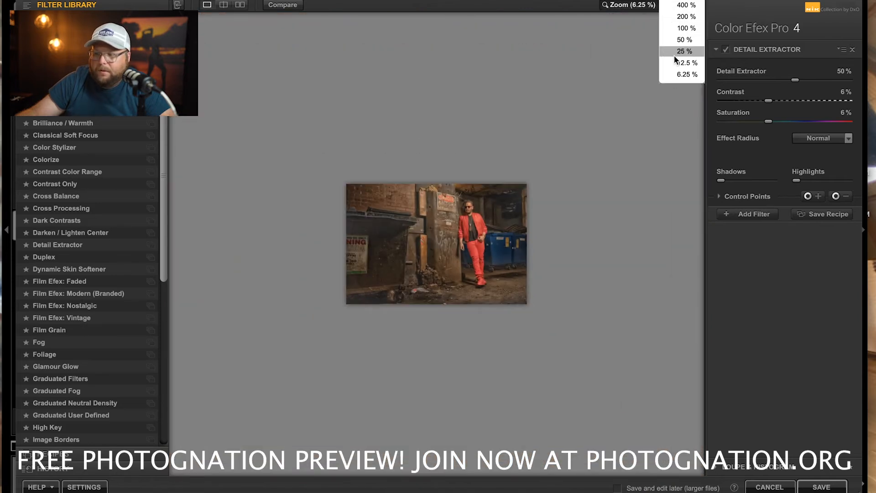
pyautogui.click(675, 65)
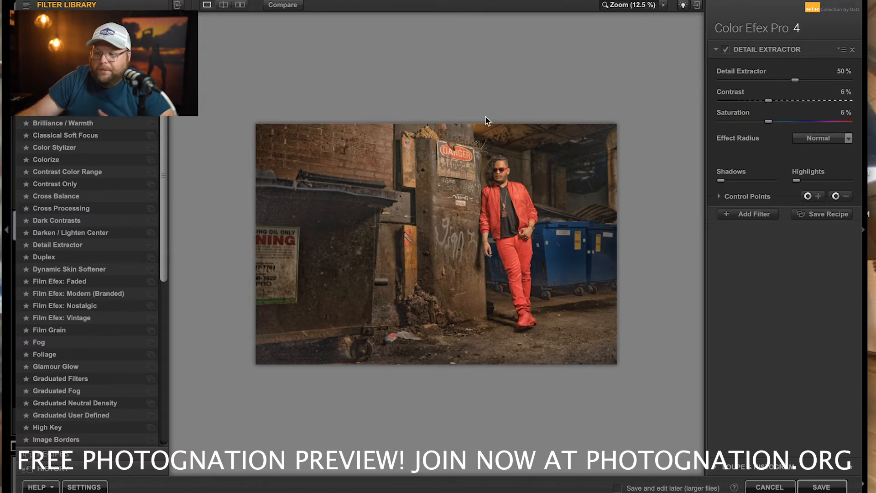
pyautogui.click(664, 5)
pyautogui.click(689, 51)
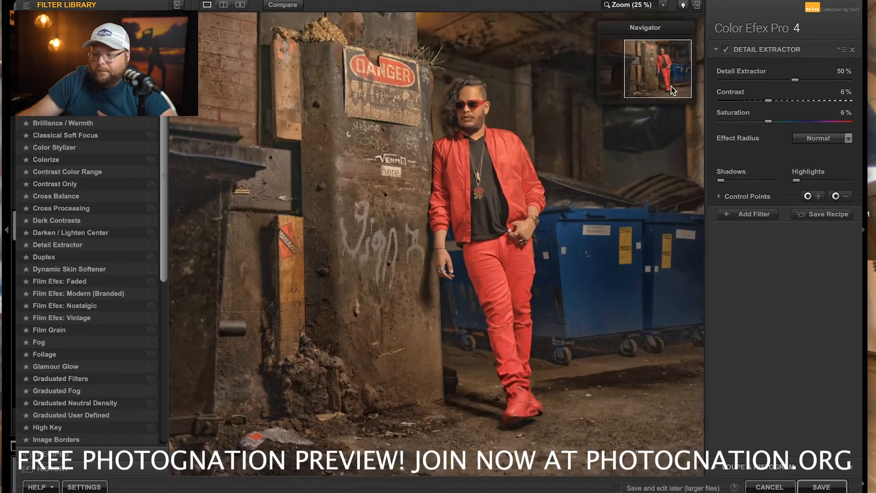
pyautogui.click(661, 6)
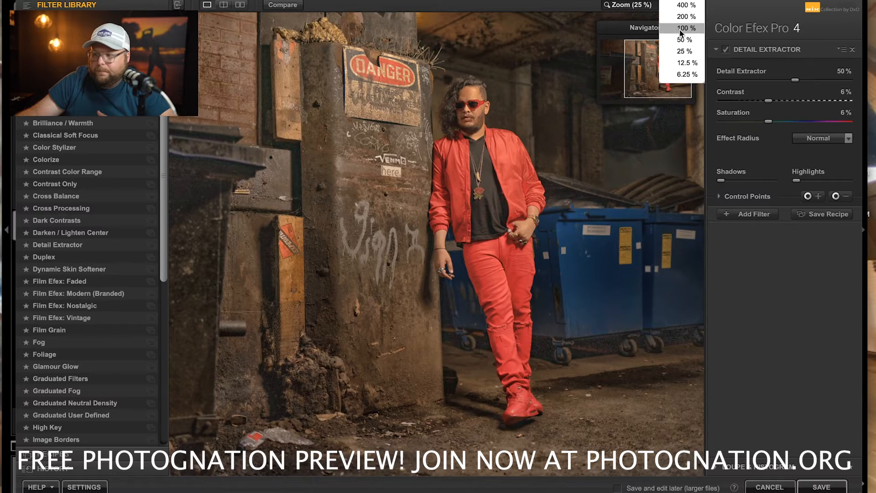
pyautogui.click(681, 63)
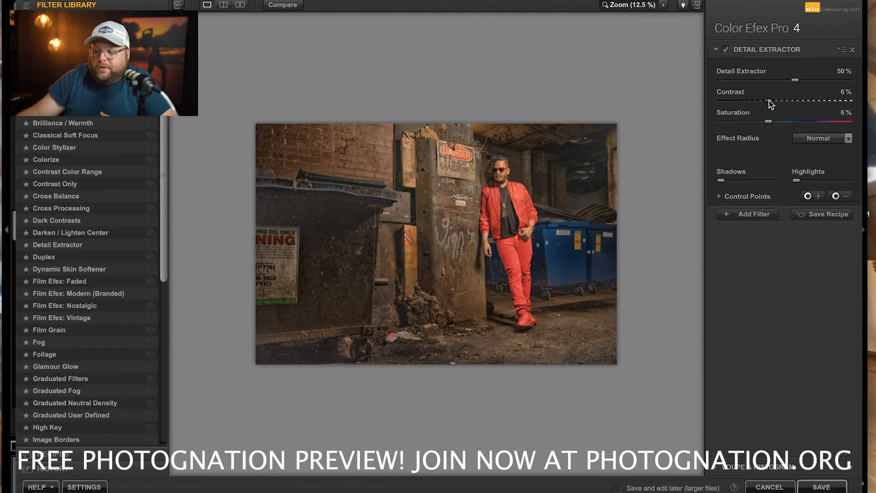
# Set the Detail Extractor's contrast to 38% and saturation to 16%, and save the filtered image.
pyautogui.moveTo(770, 101); pyautogui.dragTo(798, 102)
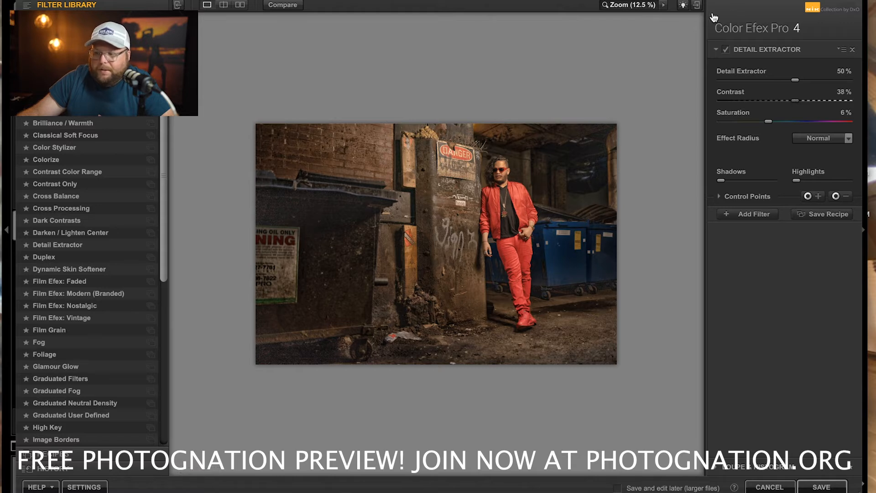
pyautogui.click(291, 7)
pyautogui.click(291, 7)
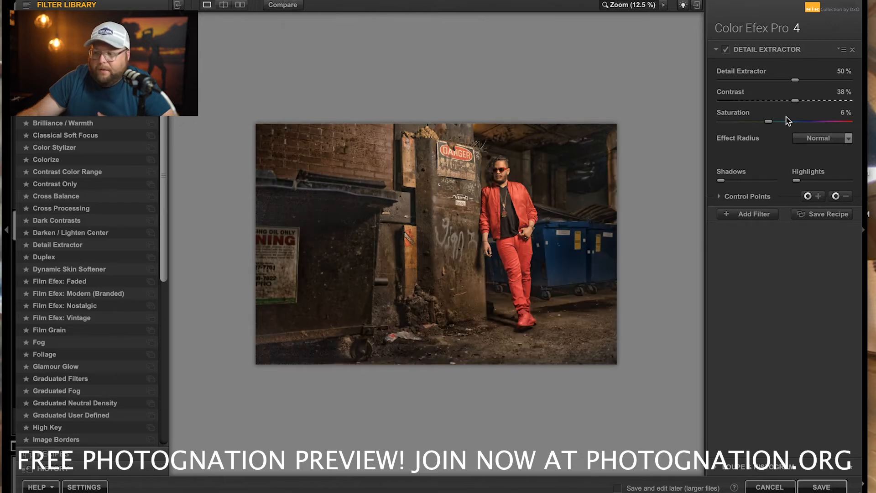
pyautogui.moveTo(774, 122); pyautogui.dragTo(779, 123)
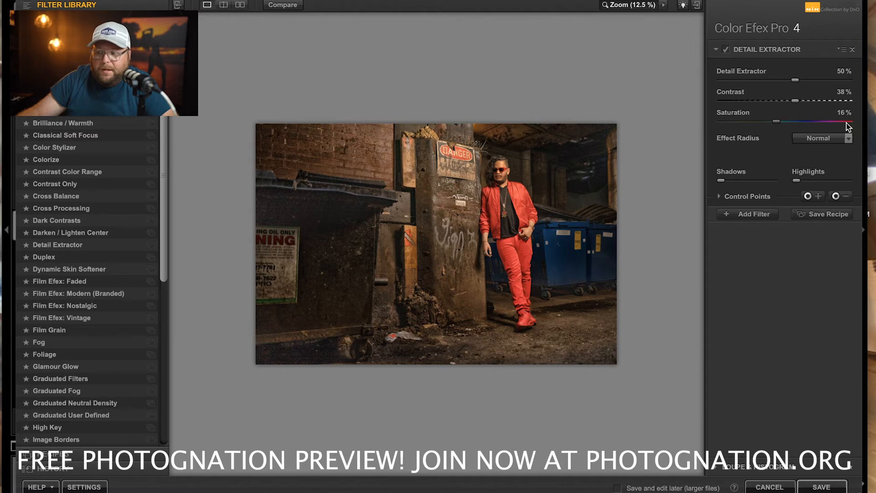
pyautogui.click(836, 489)
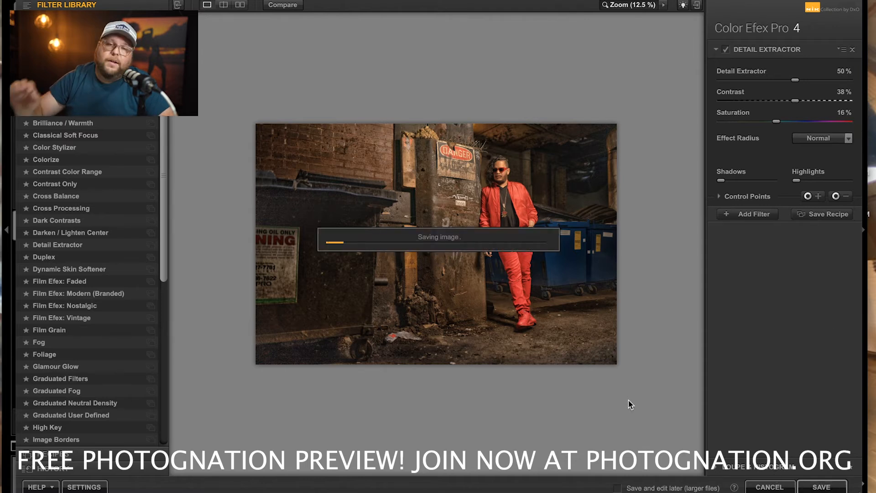
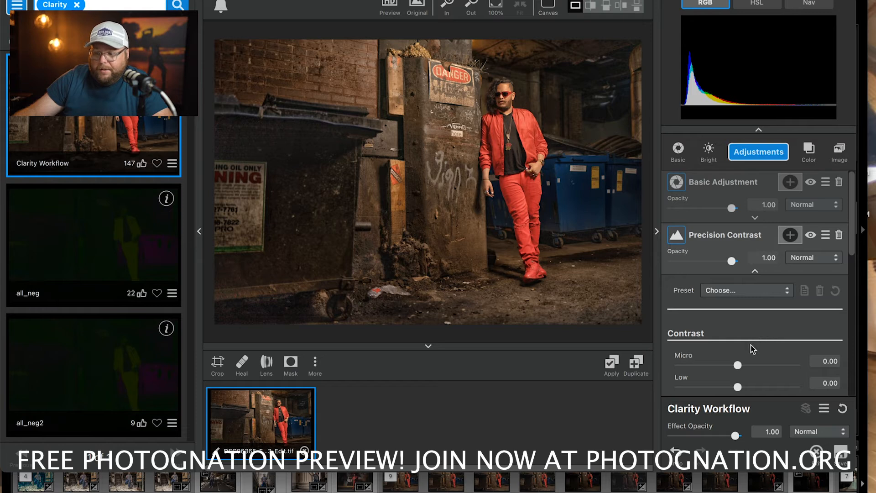
# In Precision Contrast, set the contrast to Micro 0.28, Low 0.18 and Medium 0.10.
pyautogui.scroll(-5, 845, 351)
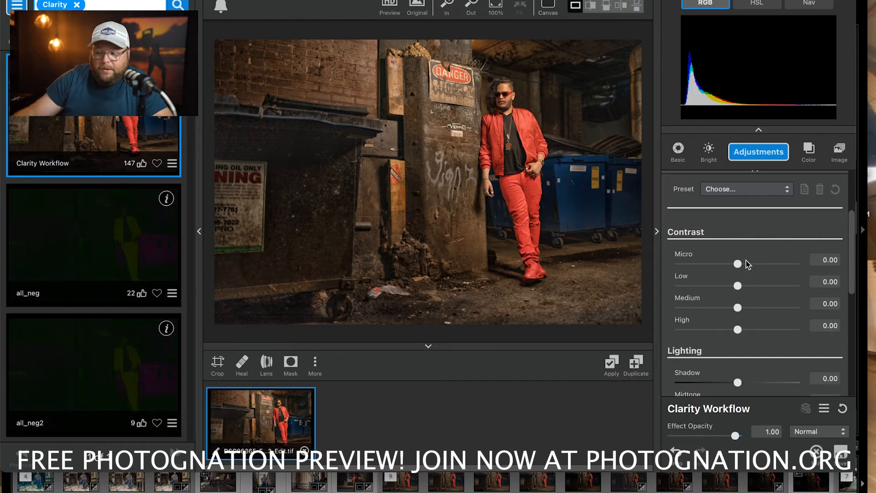
pyautogui.moveTo(737, 263); pyautogui.dragTo(806, 264)
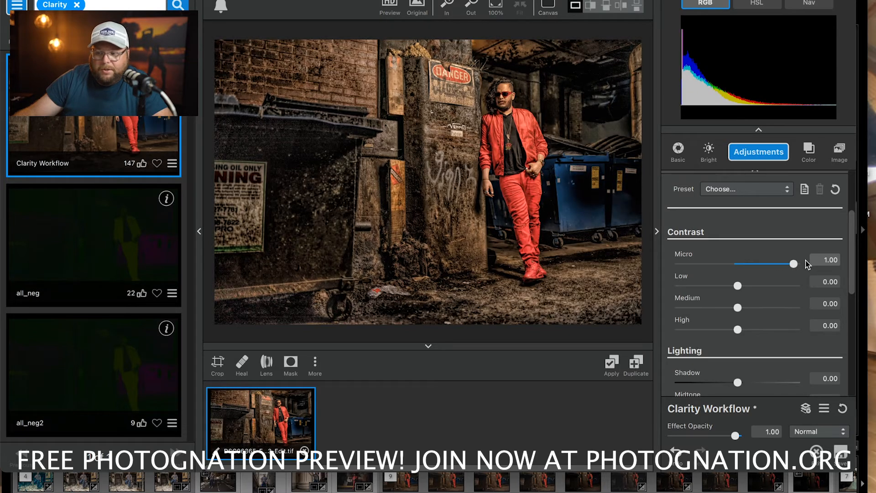
pyautogui.moveTo(806, 264); pyautogui.dragTo(658, 259)
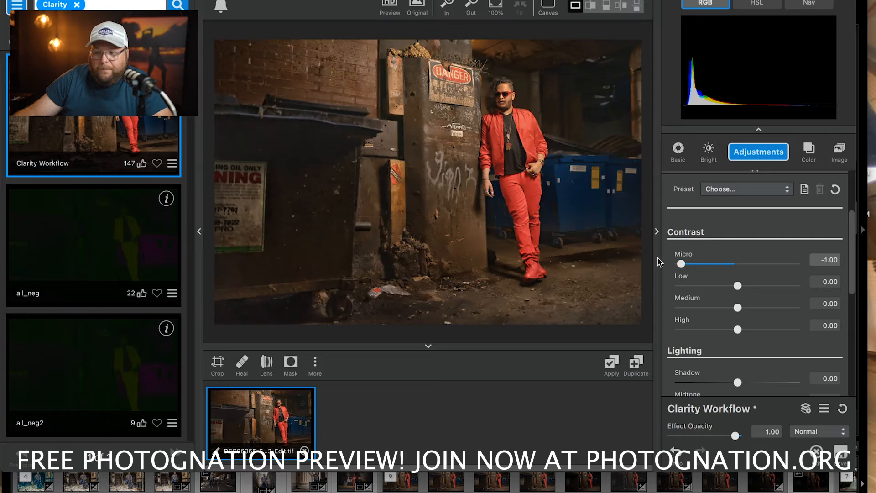
pyautogui.moveTo(658, 259); pyautogui.dragTo(750, 273)
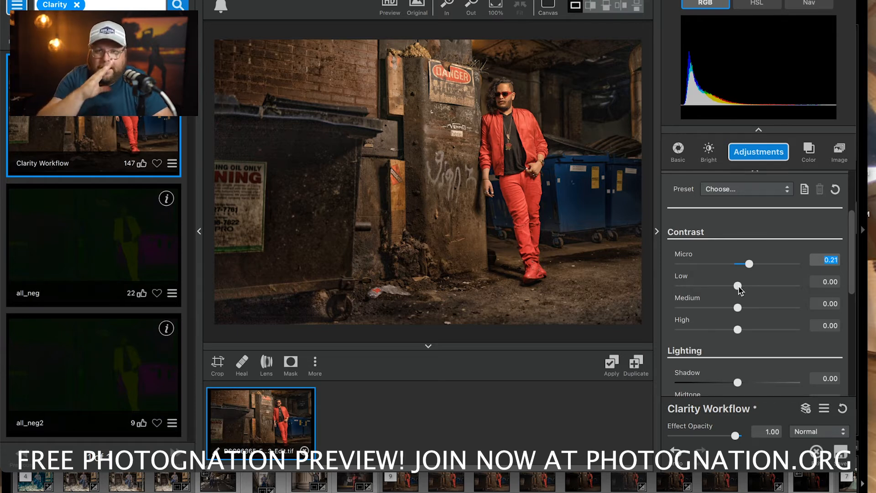
pyautogui.moveTo(747, 268); pyautogui.dragTo(743, 309)
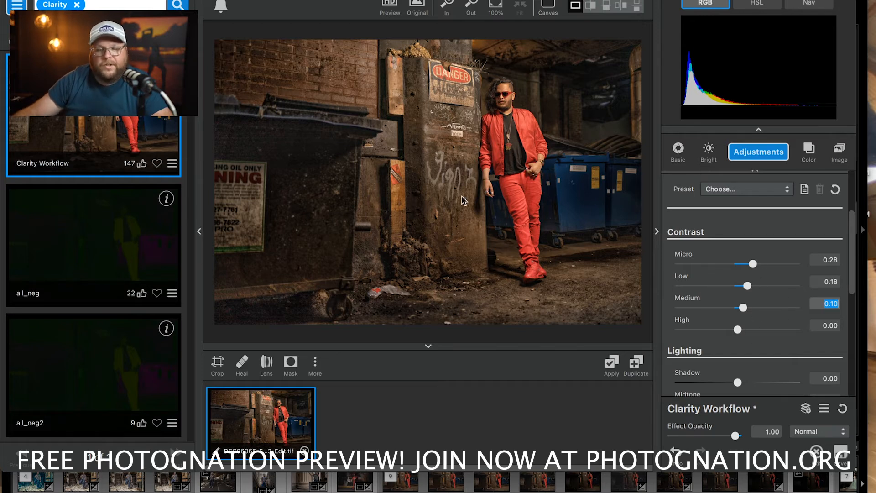
# Set the Precision Contrast lighting to Shadow -0.35, Midtone -0.20 and Highlight -0.04, and save the result back to Lightroom Classic.
pyautogui.scroll(-5, 666, 259)
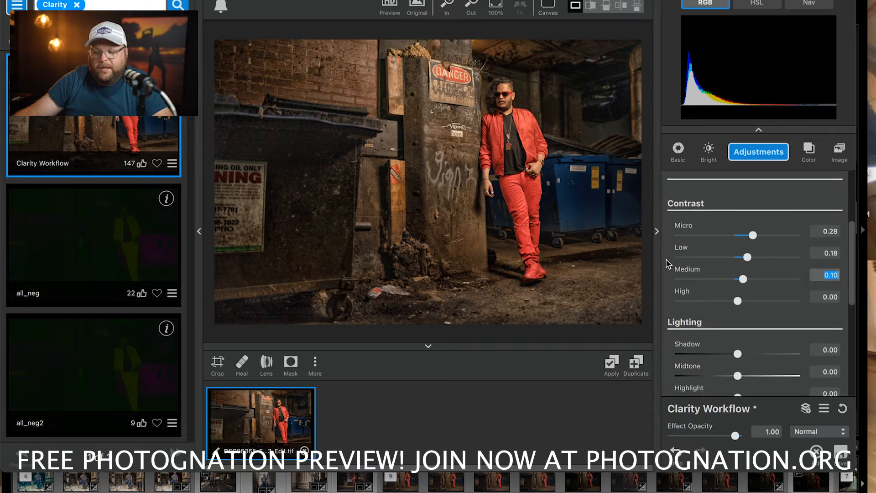
pyautogui.scroll(6, 666, 259)
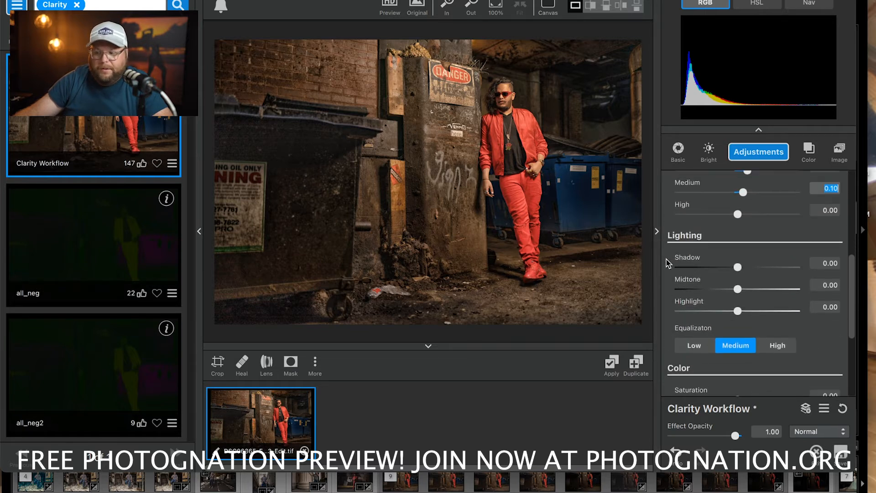
pyautogui.scroll(-5, 666, 259)
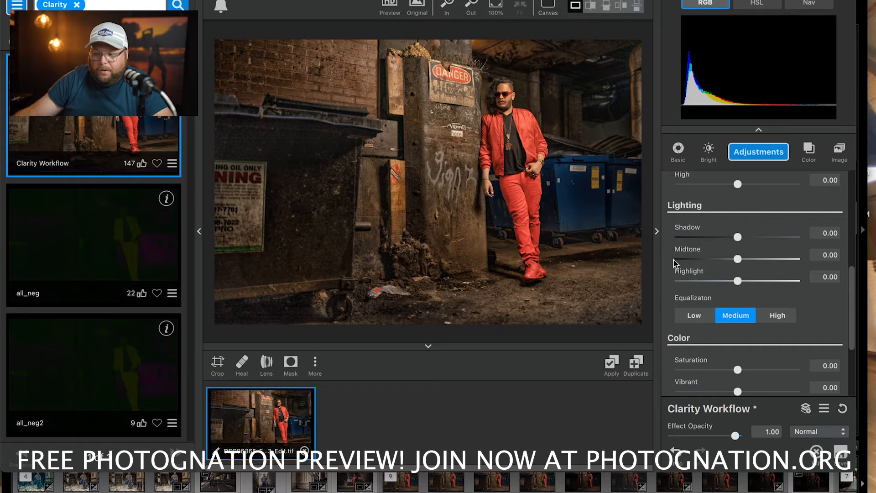
pyautogui.moveTo(738, 238); pyautogui.dragTo(838, 242)
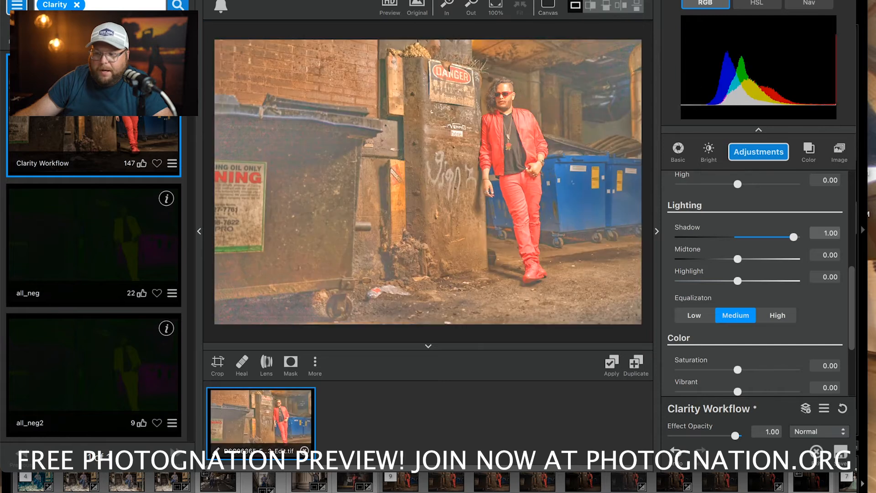
pyautogui.moveTo(794, 237); pyautogui.dragTo(720, 242)
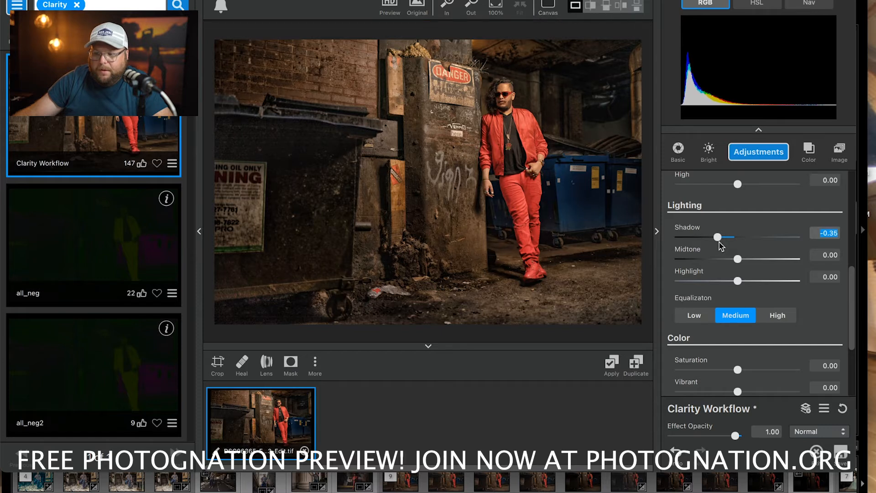
pyautogui.moveTo(737, 259); pyautogui.dragTo(735, 285)
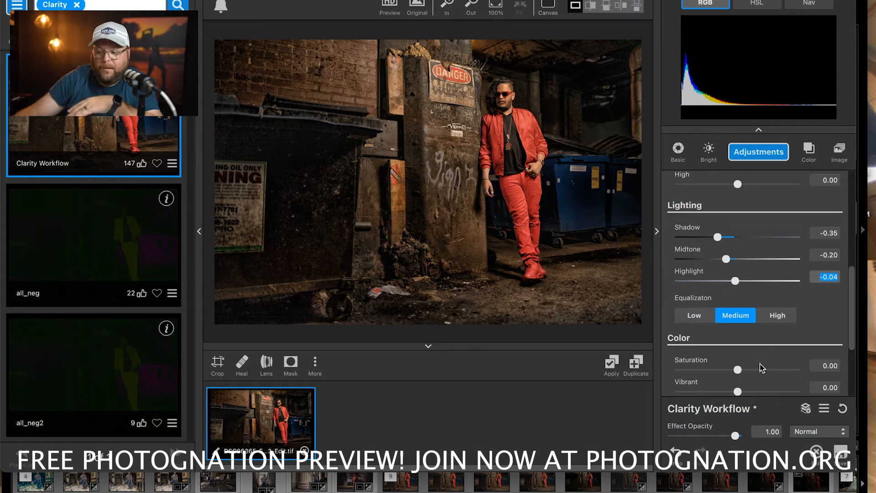
pyautogui.click(836, 451)
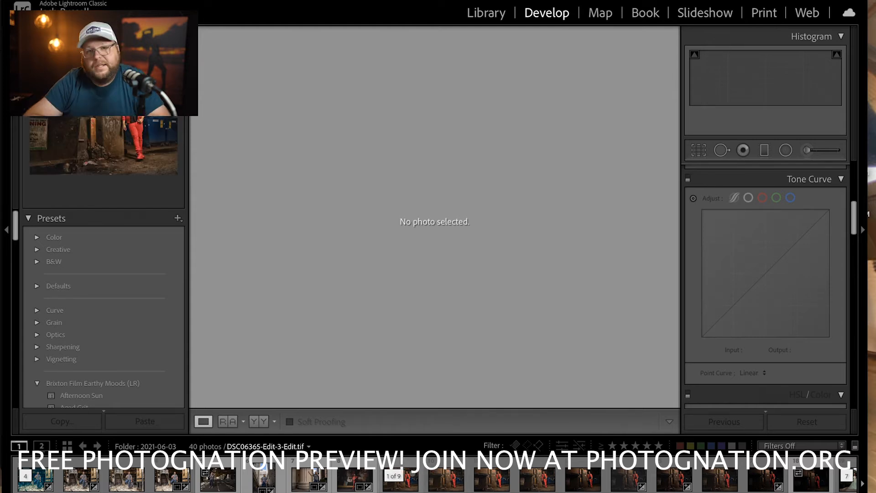
# Select the newly edited alley photo and inspect the man's face and the graffiti wall up close.
pyautogui.click(400, 477)
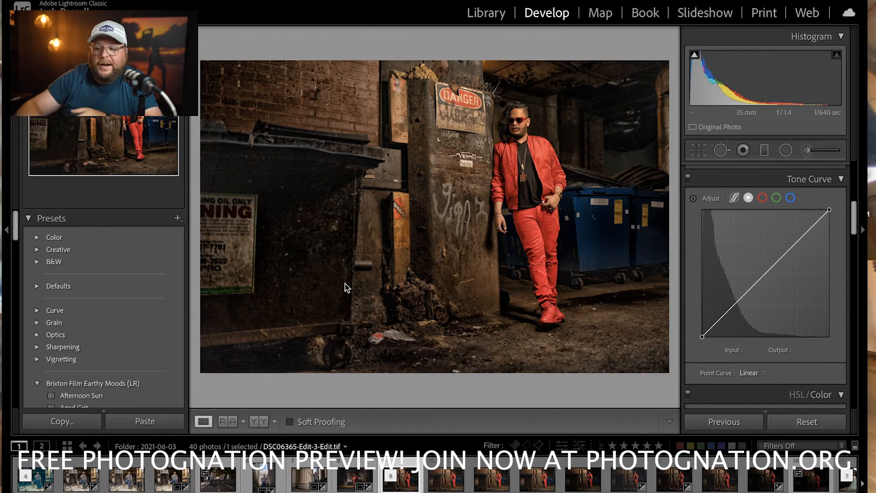
pyautogui.click(530, 125)
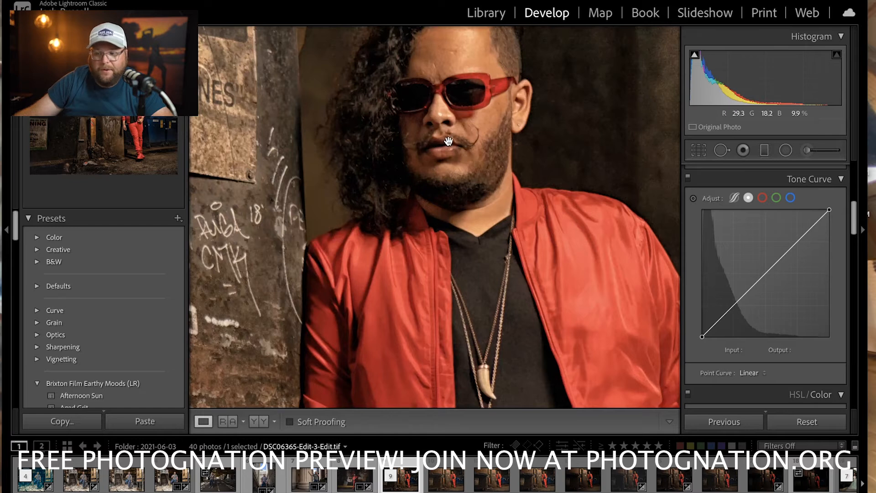
pyautogui.click(448, 142)
pyautogui.click(522, 125)
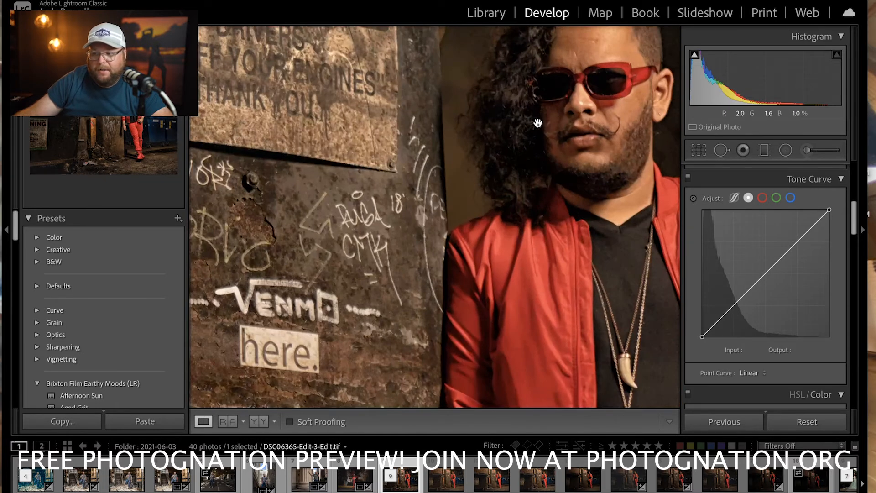
pyautogui.click(538, 125)
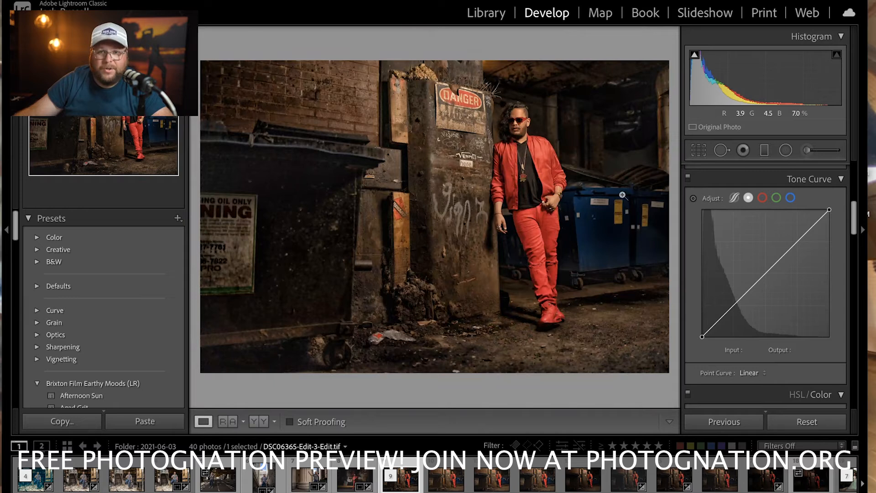
# Send the edited alley photo from Lightroom Classic to Adobe Photoshop 2021 for editing.
pyautogui.scroll(10, 694, 261)
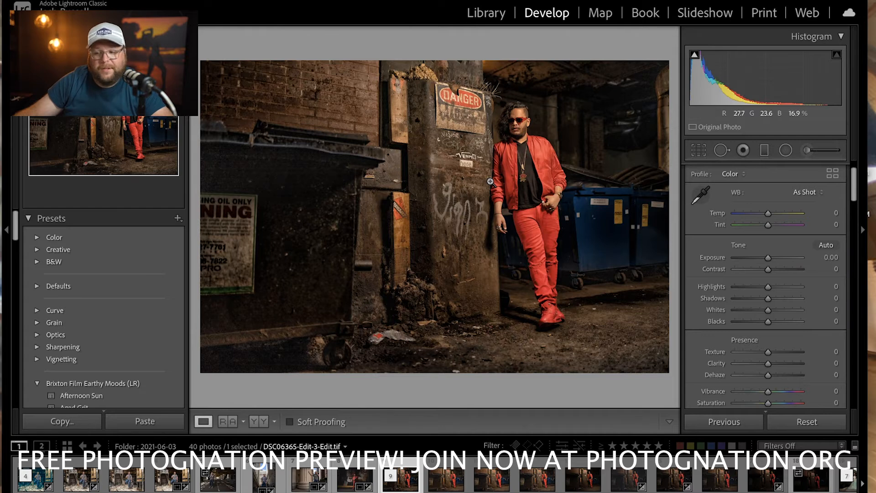
pyautogui.rightClick(490, 183)
pyautogui.moveTo(564, 233)
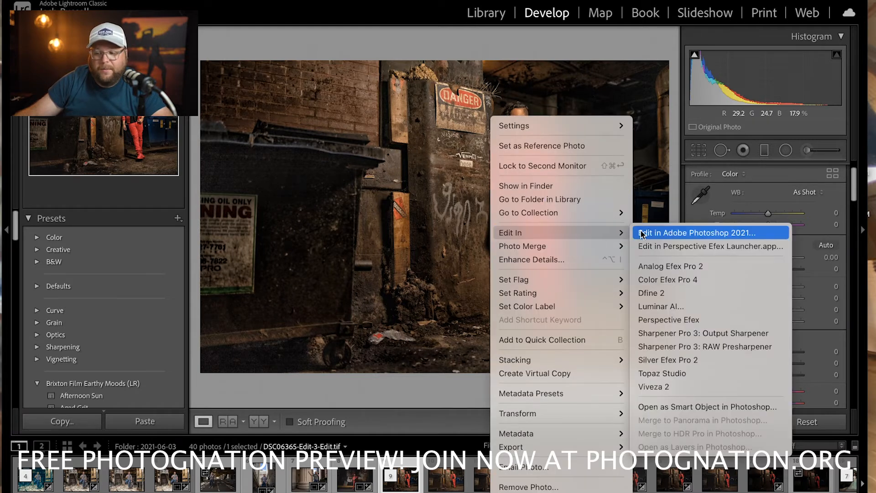
pyautogui.click(665, 233)
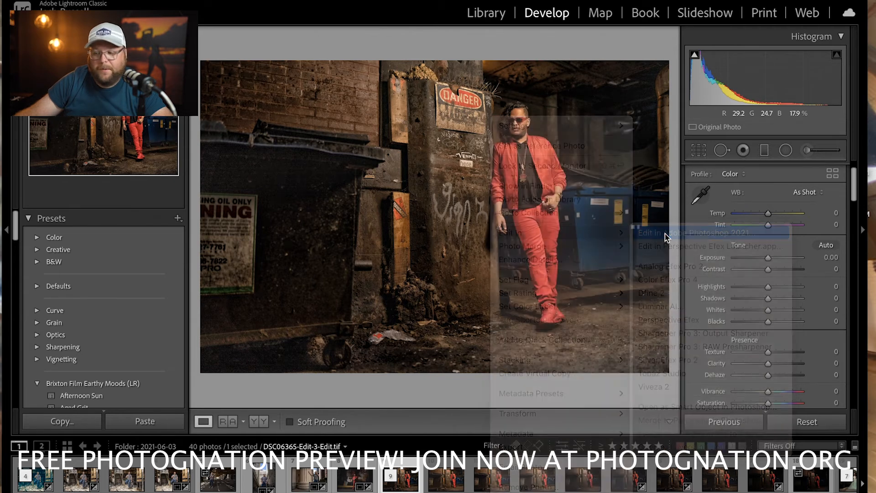
pyautogui.click(513, 250)
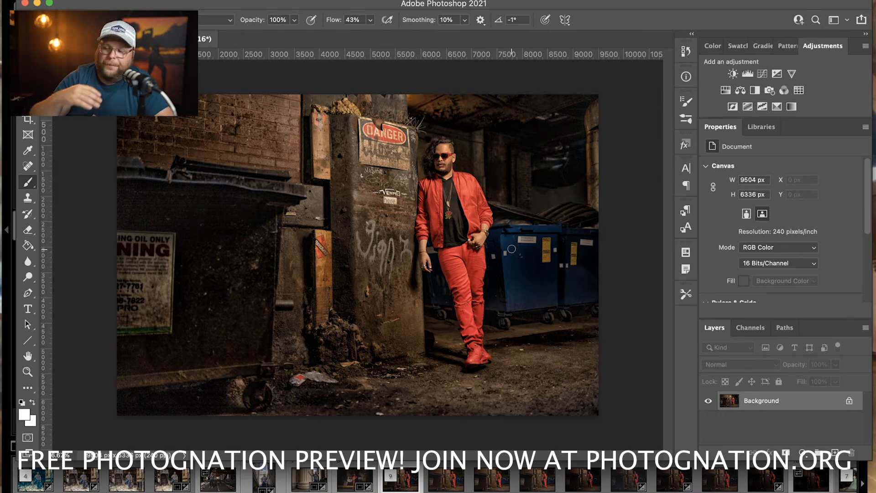
# Duplicate the background layer and add a Color Lookup adjustment using the Candlelight.CUBE LUT.
pyautogui.press('super+j')
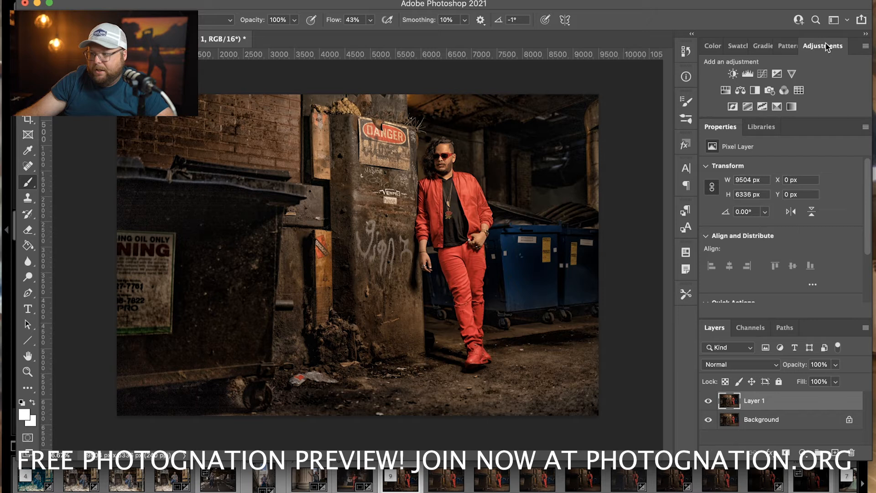
pyautogui.click(800, 90)
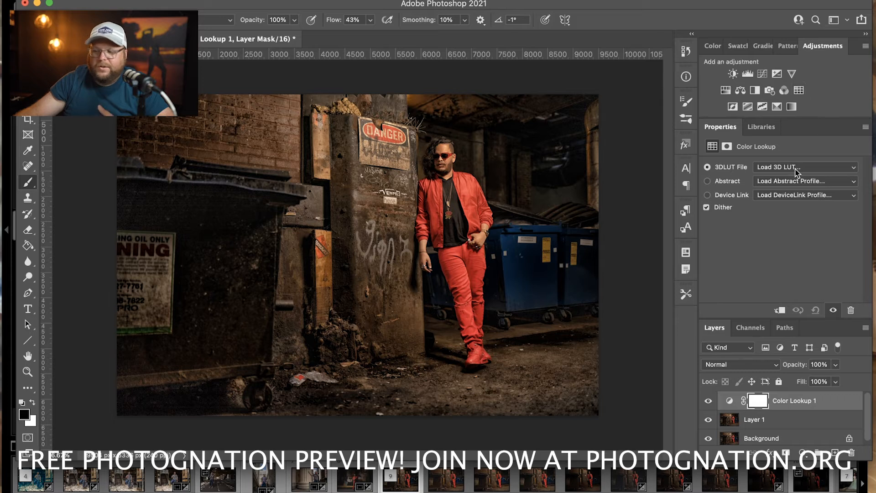
pyautogui.click(795, 169)
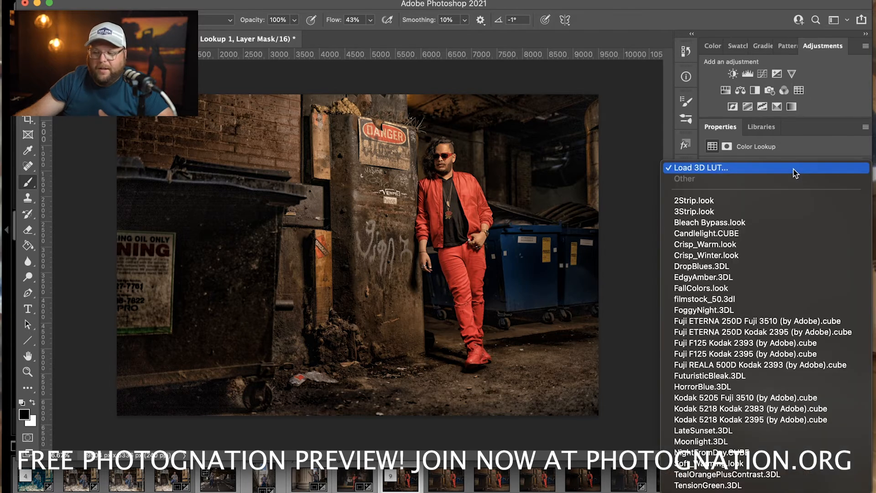
pyautogui.click(748, 235)
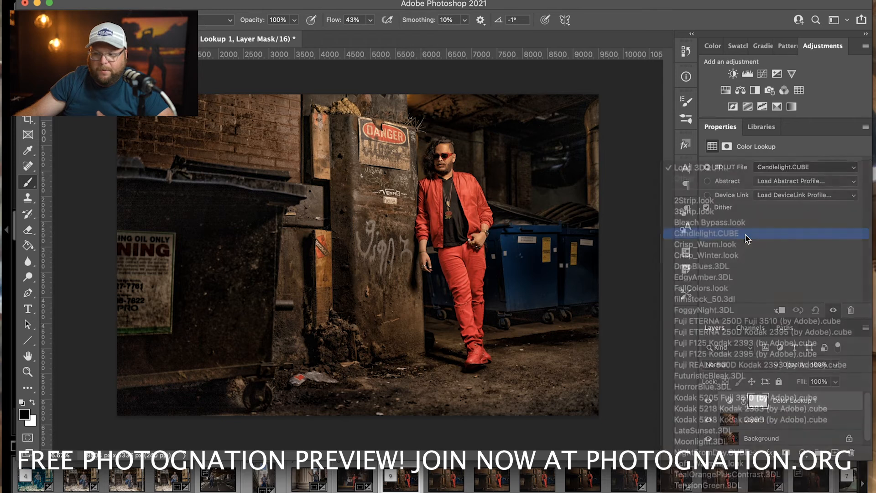
# Try the Crisp_Warm.look LUT on the Color Lookup adjustment, and switch it to DropBlues.3DL.
pyautogui.click(790, 169)
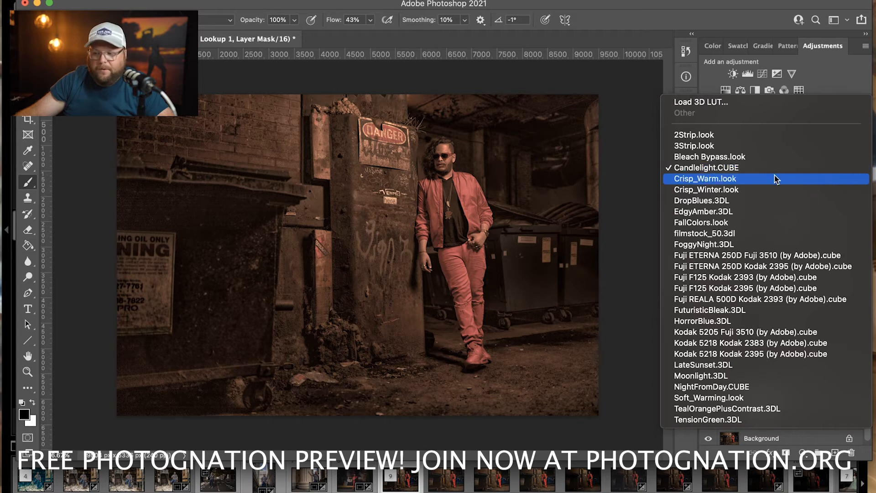
pyautogui.click(788, 177)
pyautogui.click(790, 169)
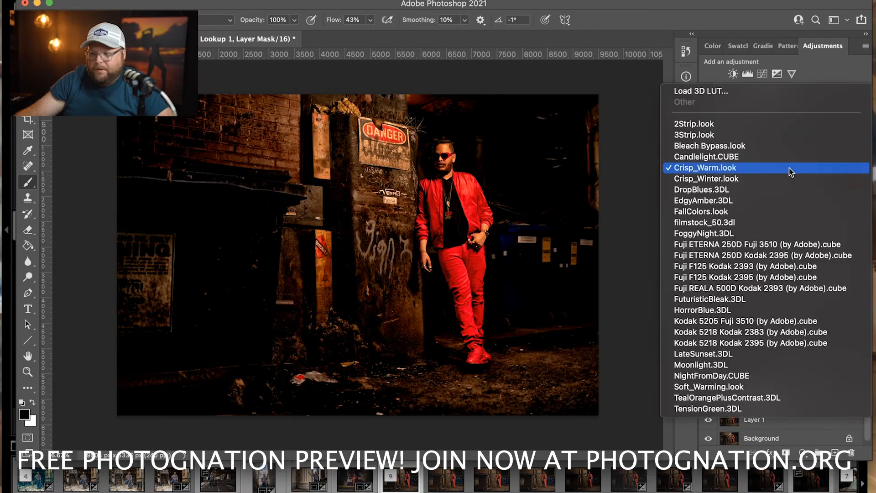
pyautogui.click(769, 194)
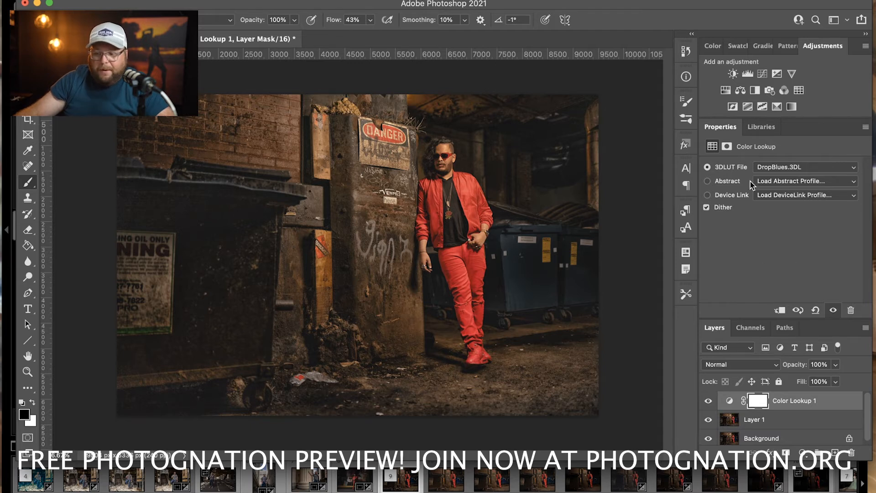
# Add a second Color Lookup adjustment and load #1940RAF_dewis.CUBE from the Creativity Pack's PCP_3_LUT Files folder in Downloads.
pyautogui.click(800, 91)
pyautogui.click(799, 167)
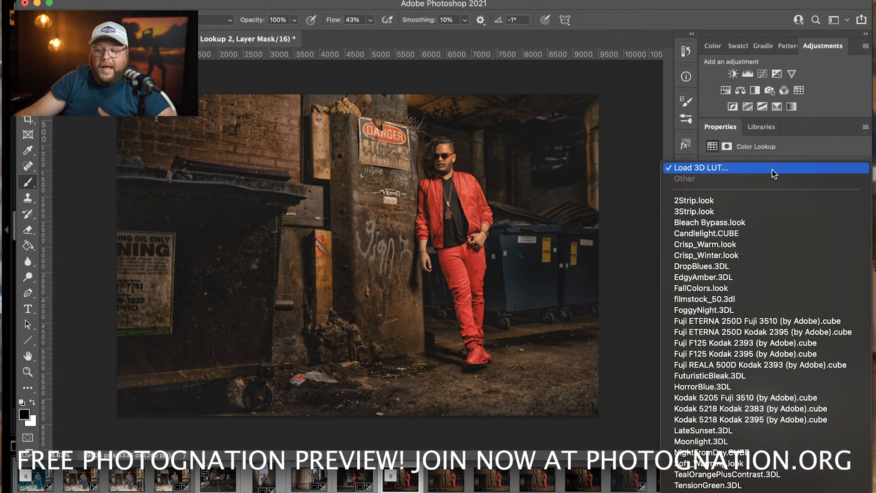
pyautogui.press('Escape')
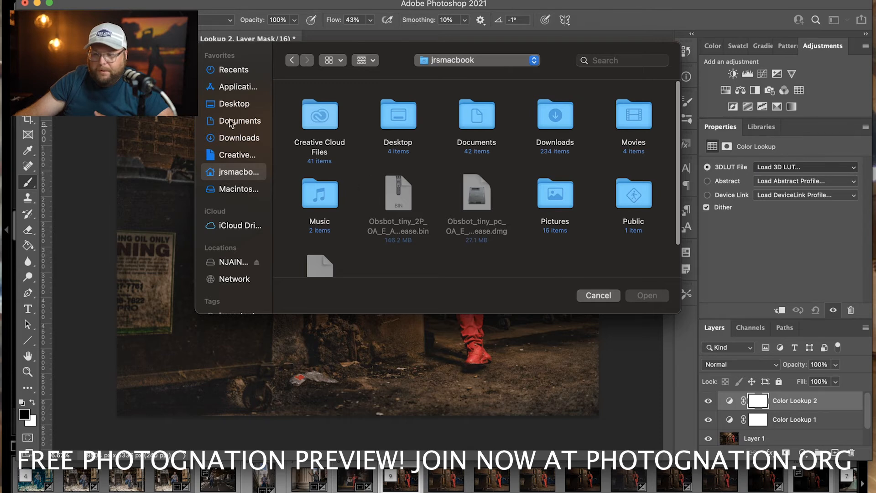
pyautogui.click(232, 140)
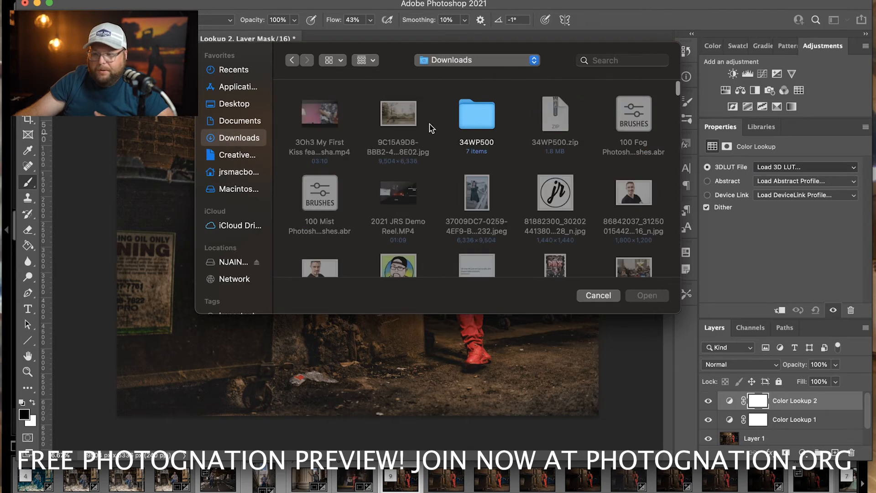
pyautogui.scroll(-10, 434, 125)
pyautogui.scroll(-5, 434, 125)
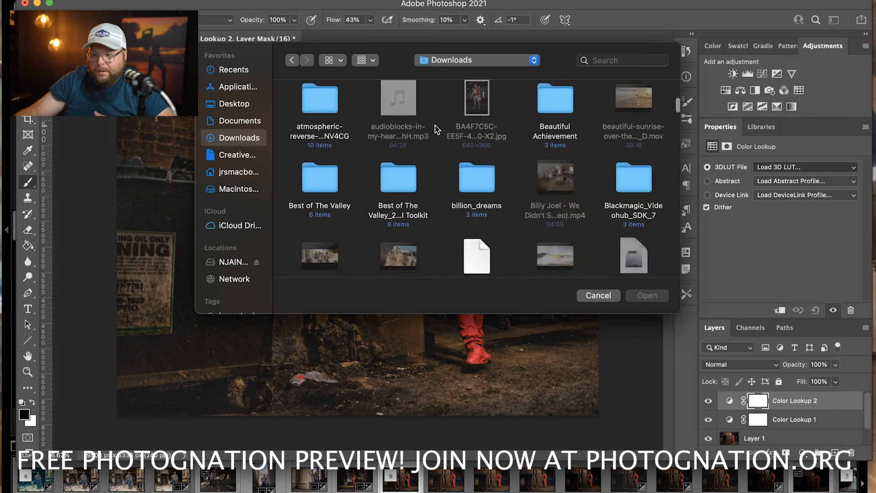
pyautogui.scroll(-4, 434, 125)
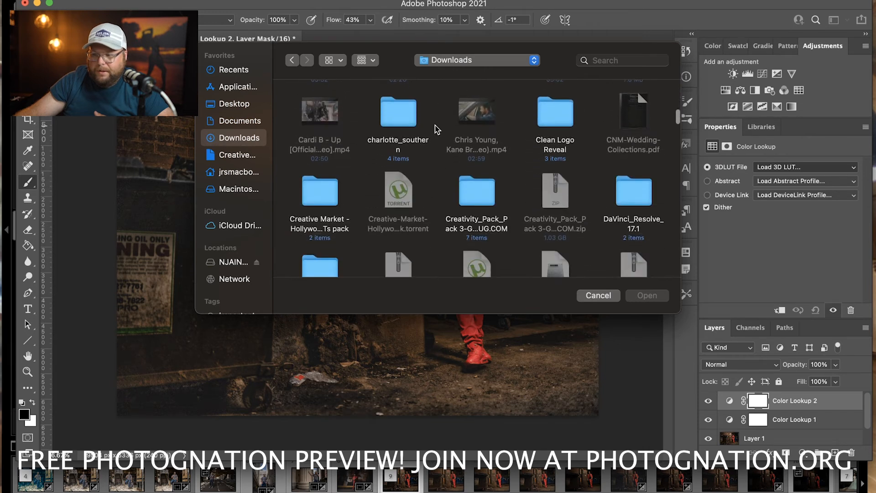
pyautogui.doubleClick(475, 160)
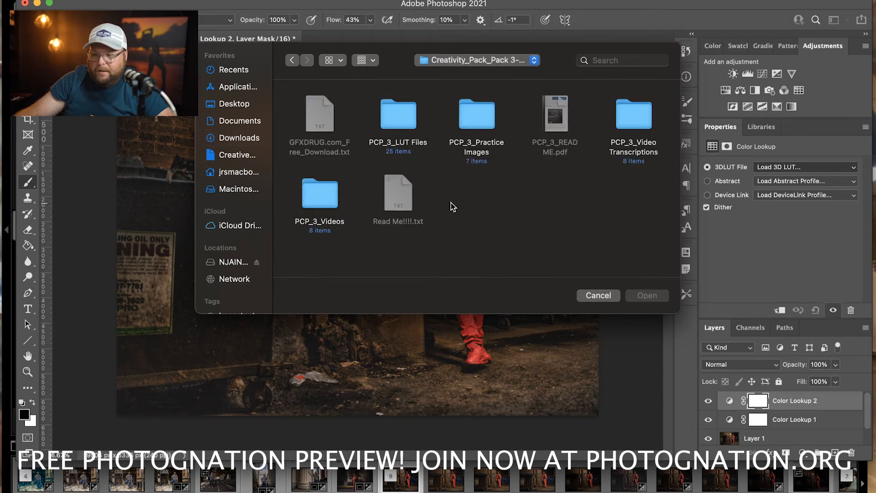
pyautogui.doubleClick(392, 118)
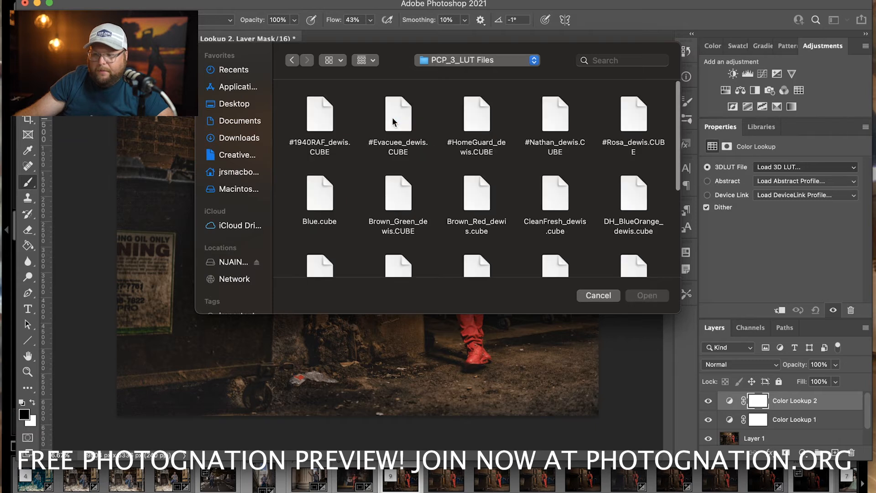
pyautogui.doubleClick(321, 118)
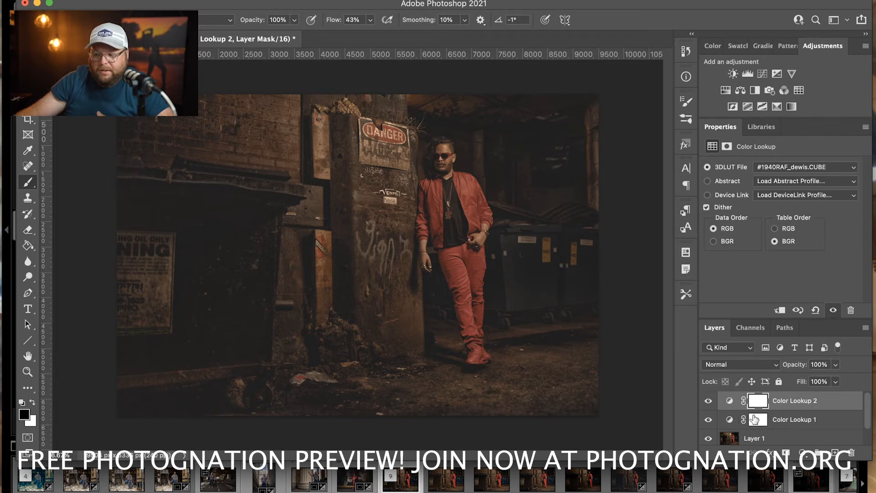
# Lower the opacity of the Color Lookup 2 layer to 45%.
pyautogui.click(836, 366)
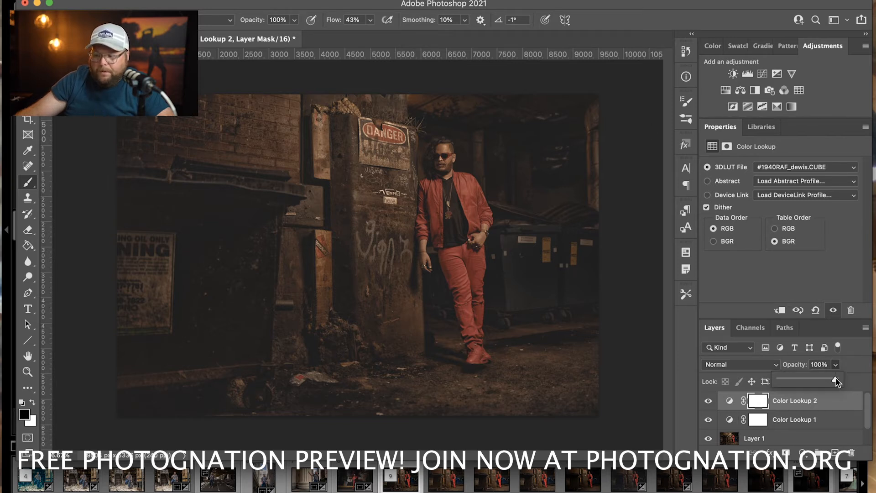
pyautogui.moveTo(794, 382); pyautogui.dragTo(805, 383)
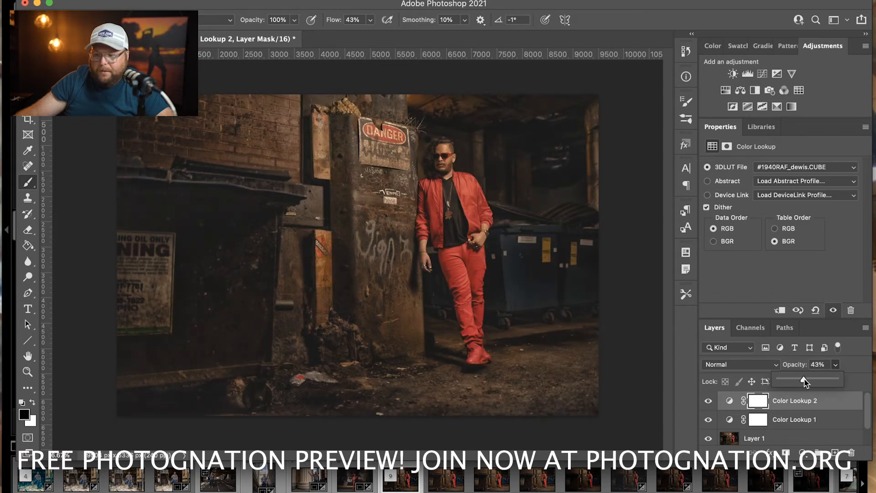
pyautogui.click(825, 279)
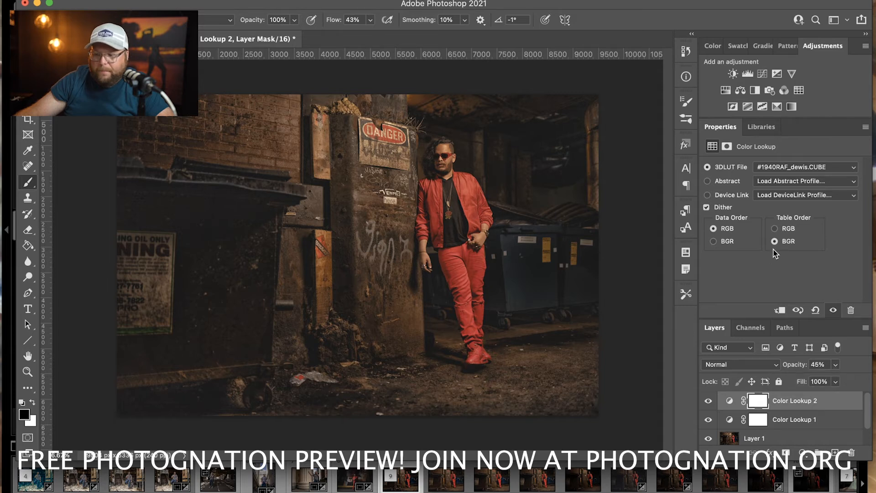
# Add a third Color Lookup adjustment using MI_FreshBlue_dewis.cube from the PCP_3_LUT Files folder, at 42% opacity.
pyautogui.click(798, 90)
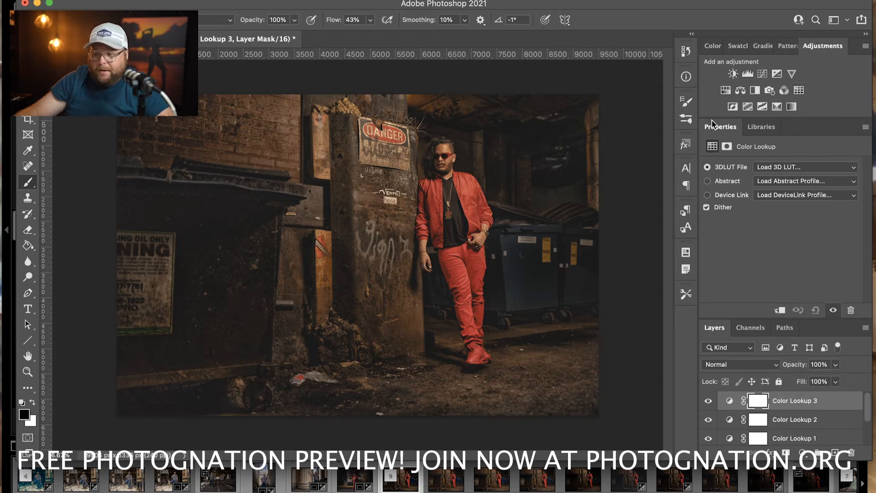
pyautogui.click(781, 167)
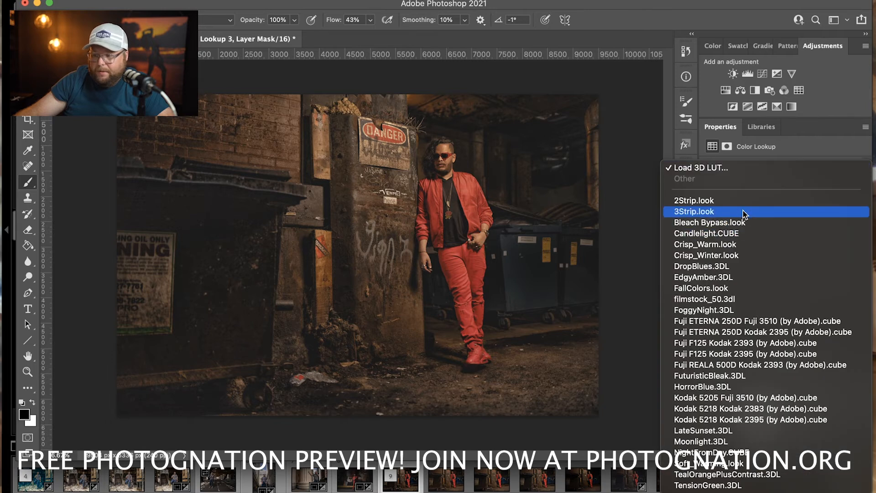
pyautogui.click(702, 167)
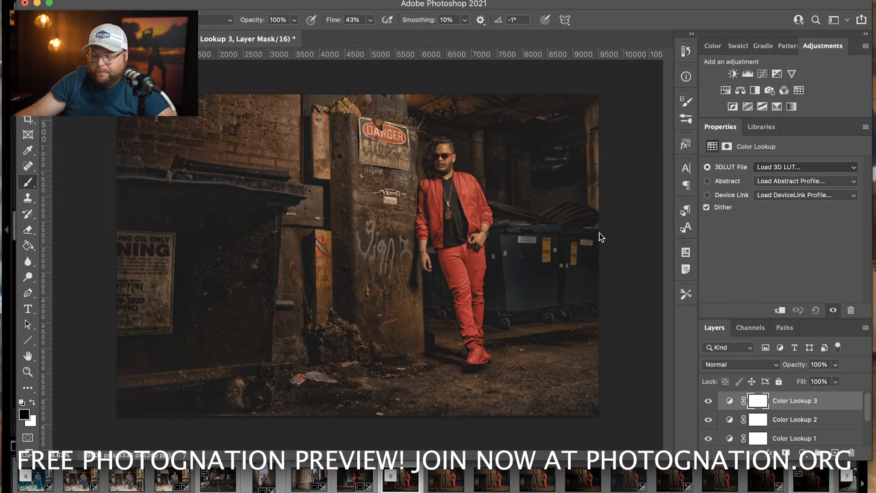
pyautogui.scroll(-3, 490, 234)
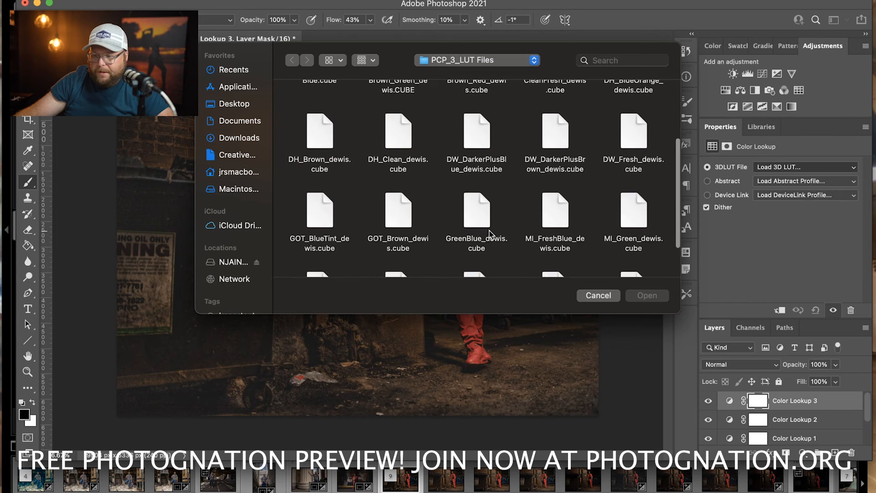
pyautogui.scroll(-2, 489, 233)
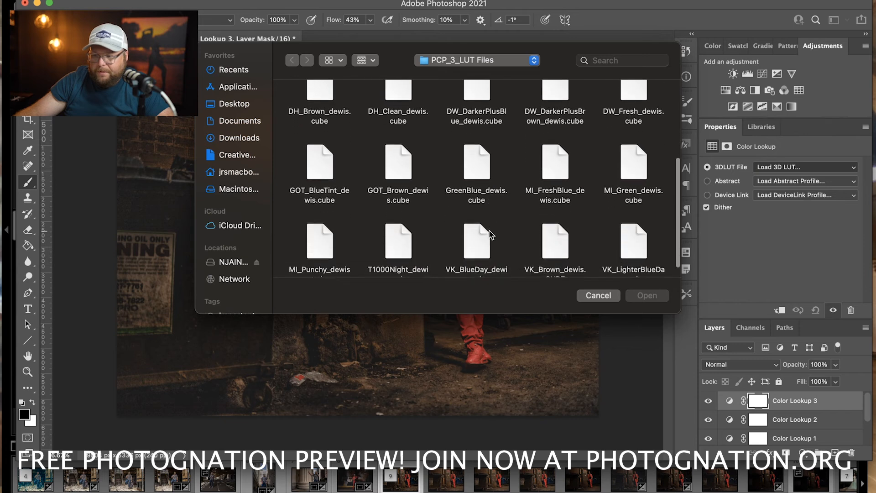
pyautogui.doubleClick(560, 152)
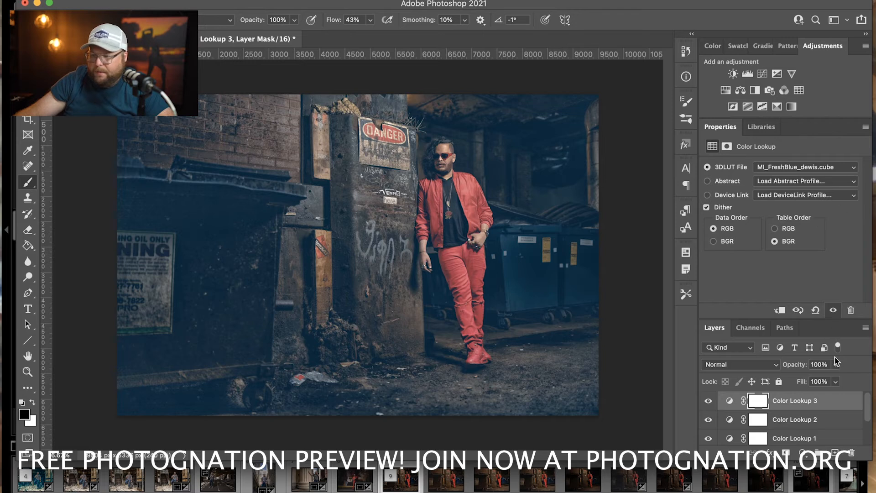
pyautogui.click(839, 365)
pyautogui.moveTo(839, 378); pyautogui.dragTo(804, 377)
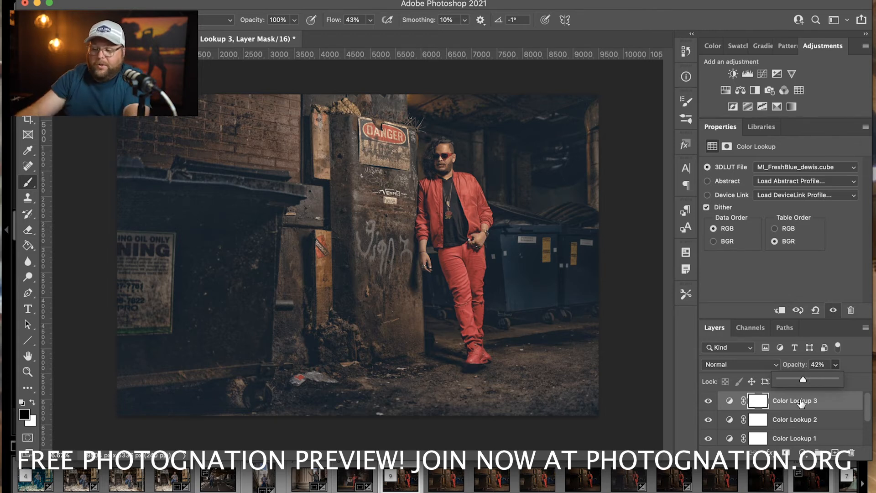
# Group the three Color Lookup layers into a new group named Colors.
pyautogui.scroll(-3, 788, 439)
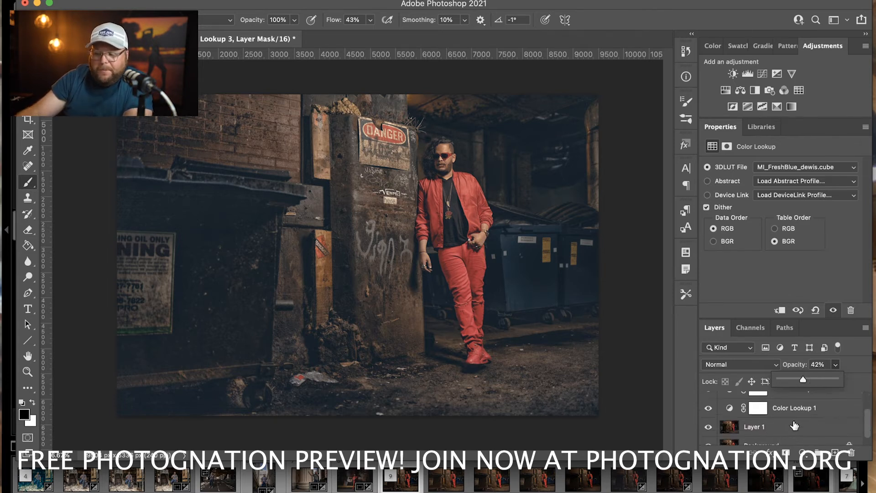
pyautogui.scroll(3, 795, 425)
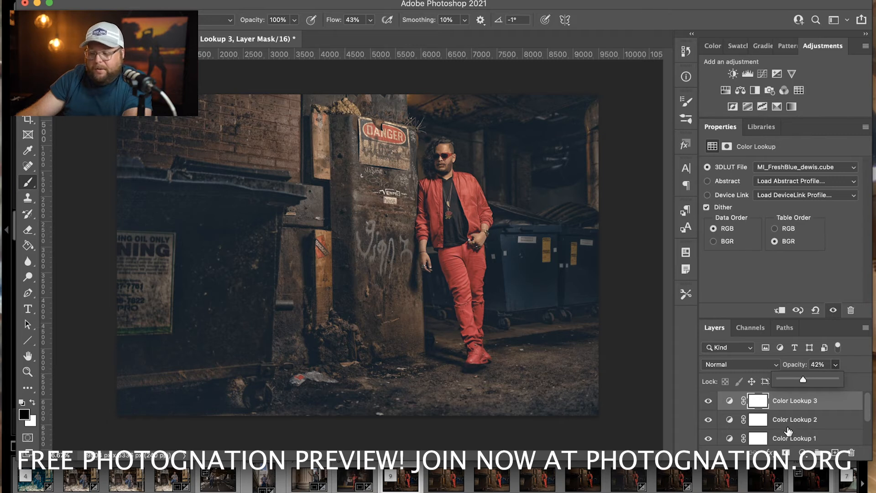
pyautogui.keyDown('shift'); pyautogui.click(789, 433); pyautogui.keyUp('shift')
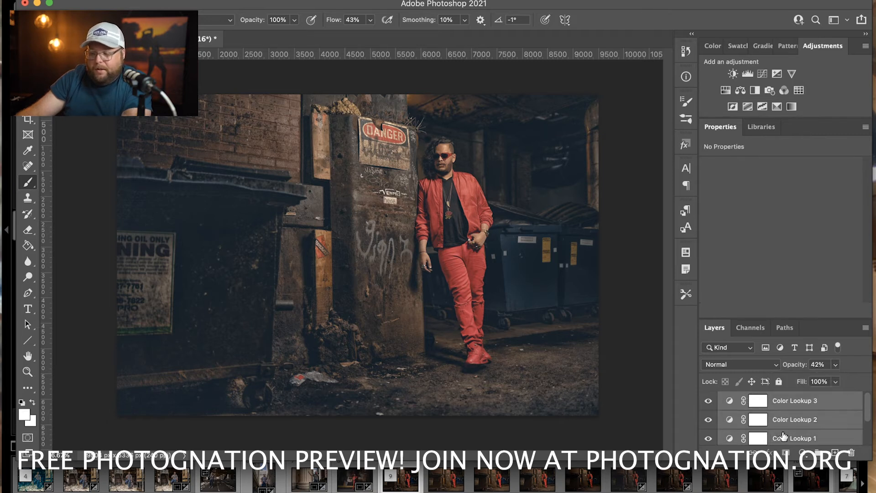
pyautogui.click(866, 328)
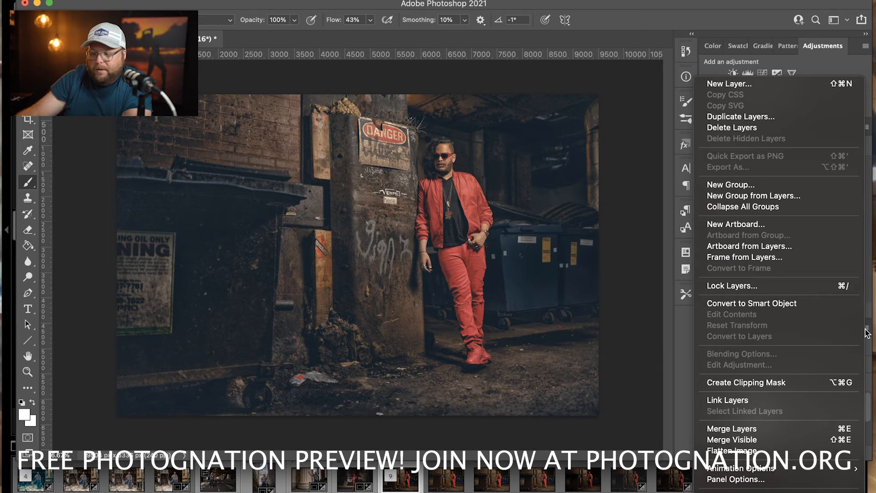
pyautogui.click(778, 197)
pyautogui.write('Colors')
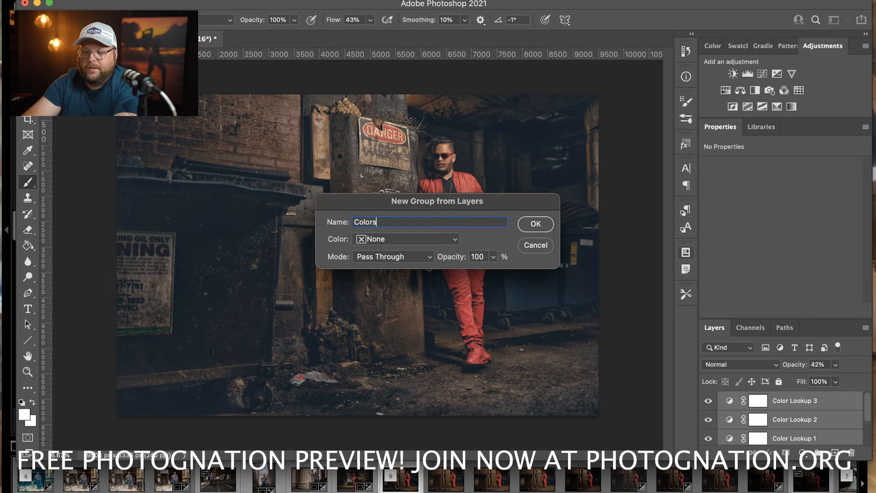
pyautogui.press('Return')
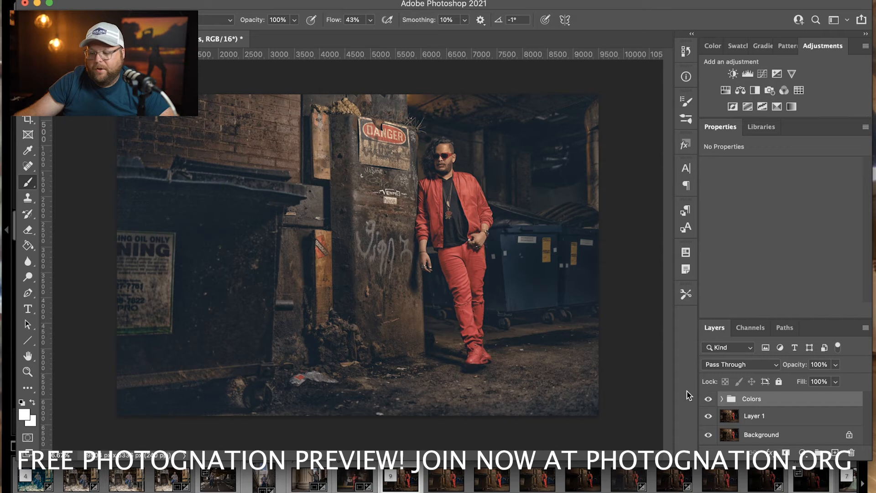
# Compare the photo with and without the Colors group by toggling the group's visibility.
pyautogui.click(710, 400)
pyautogui.click(709, 399)
pyautogui.click(709, 400)
pyautogui.click(709, 400)
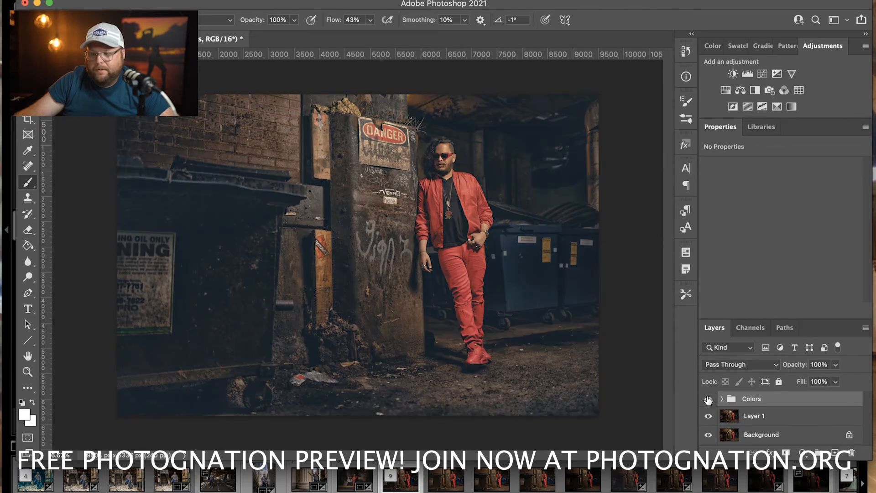
# Add a layer mask to the Colors group and brush black over the man's face, jacket and shirt.
pyautogui.click(787, 454)
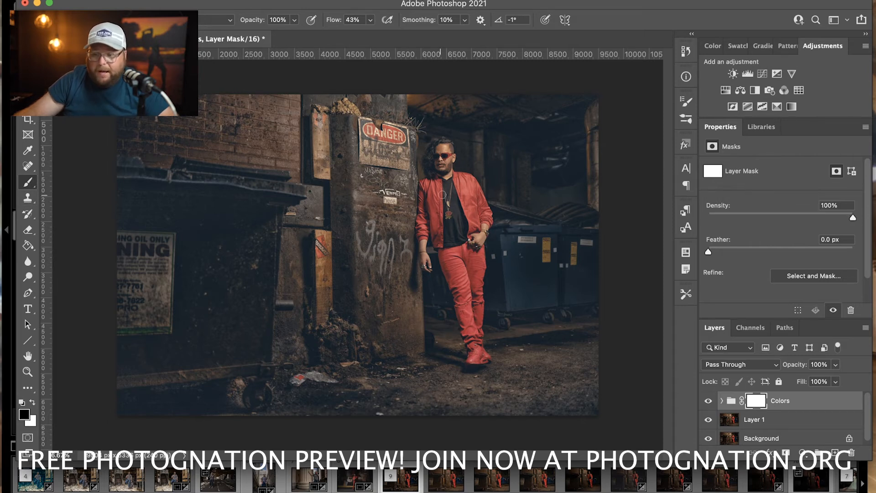
pyautogui.scroll(3, 439, 197)
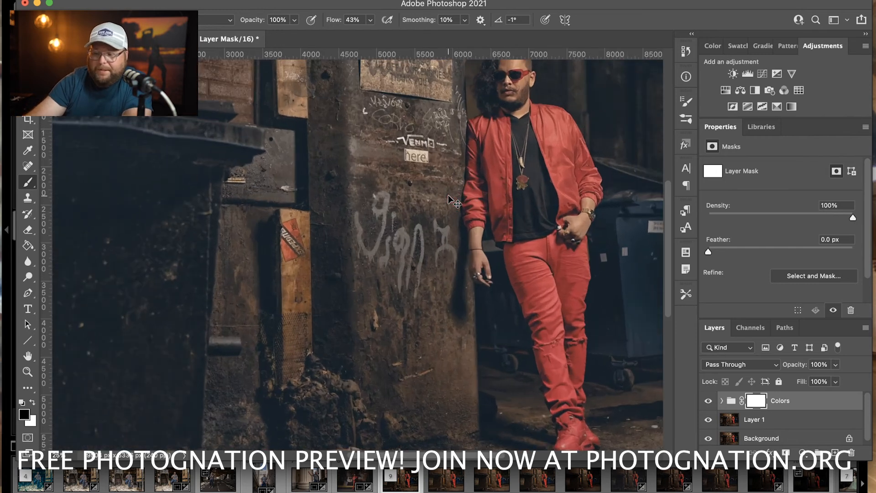
pyautogui.scroll(2, 449, 200)
pyautogui.scroll(-1, 452, 191)
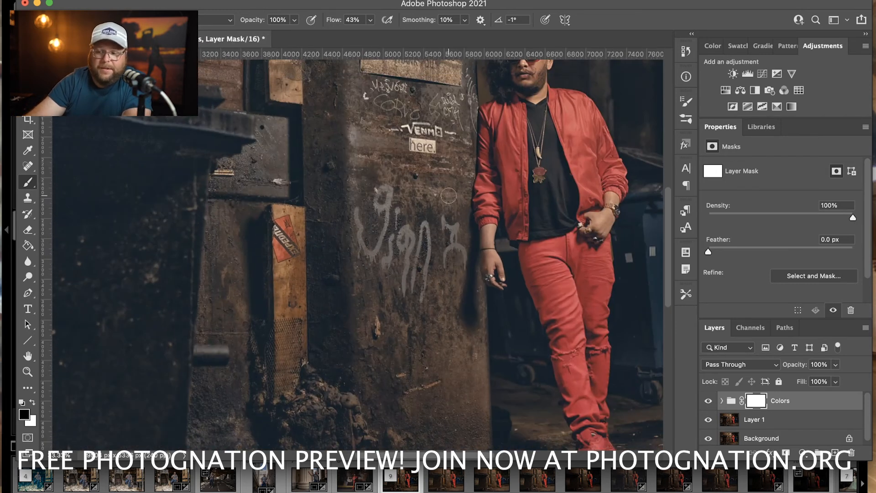
pyautogui.moveTo(453, 182); pyautogui.dragTo(278, 269)
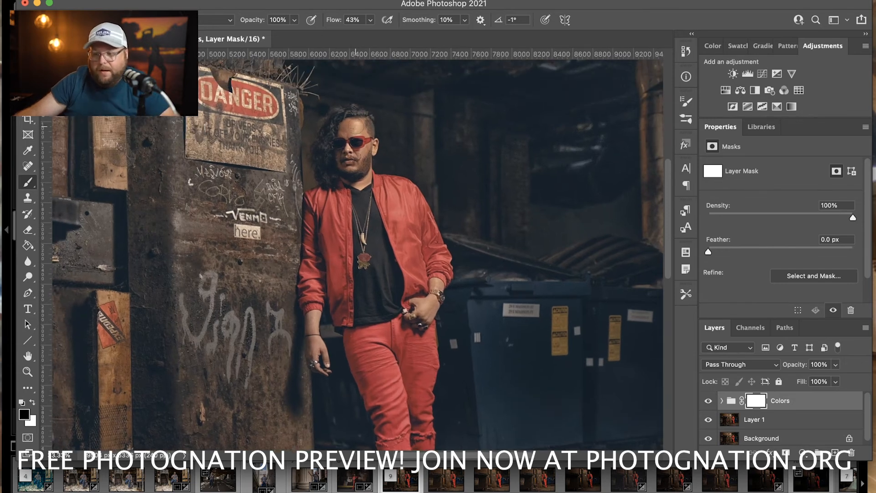
pyautogui.moveTo(356, 176); pyautogui.dragTo(353, 177)
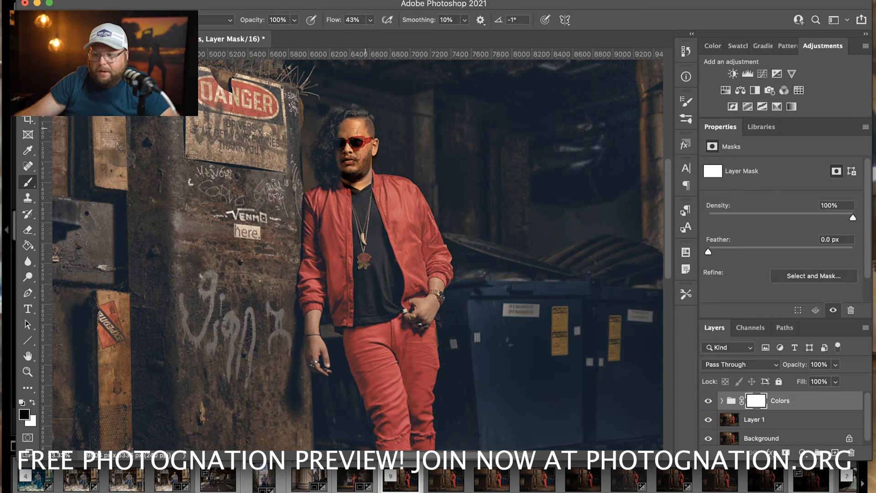
pyautogui.moveTo(346, 158)
pyautogui.mouseDown()
pyautogui.moveTo(342, 165)
pyautogui.moveTo(343, 142)
pyautogui.moveTo(348, 171)
pyautogui.mouseUp()
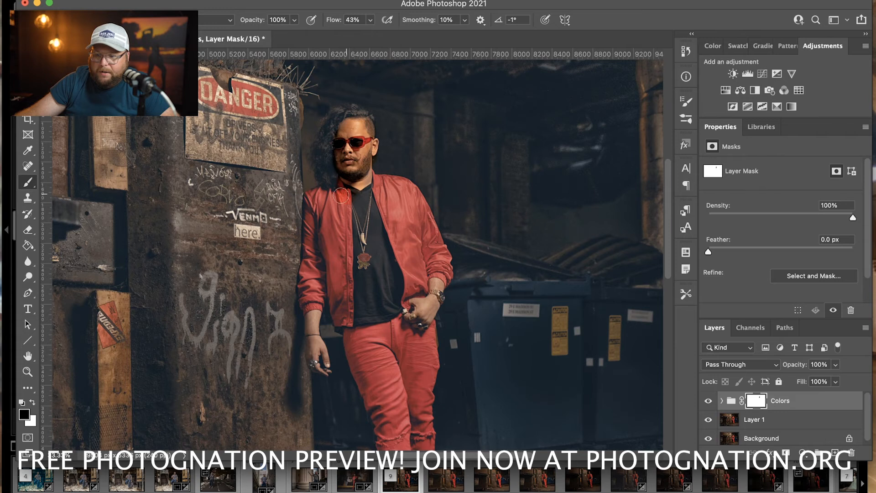
pyautogui.moveTo(314, 232)
pyautogui.mouseDown()
pyautogui.moveTo(313, 293)
pyautogui.moveTo(344, 255)
pyautogui.moveTo(389, 264)
pyautogui.moveTo(408, 252)
pyautogui.moveTo(442, 259)
pyautogui.moveTo(425, 221)
pyautogui.mouseUp()
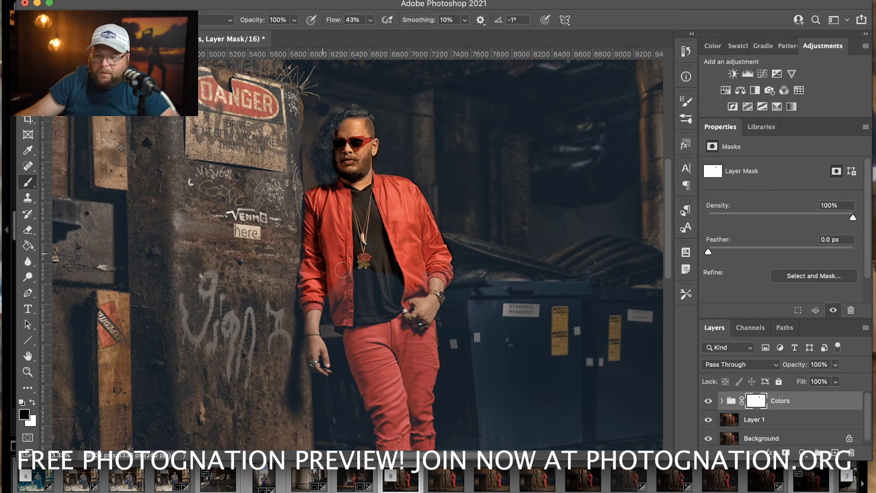
pyautogui.moveTo(359, 287)
pyautogui.mouseDown()
pyautogui.moveTo(363, 311)
pyautogui.moveTo(365, 273)
pyautogui.moveTo(384, 323)
pyautogui.moveTo(404, 290)
pyautogui.moveTo(397, 271)
pyautogui.moveTo(370, 328)
pyautogui.moveTo(395, 312)
pyautogui.moveTo(405, 330)
pyautogui.moveTo(426, 310)
pyautogui.mouseUp()
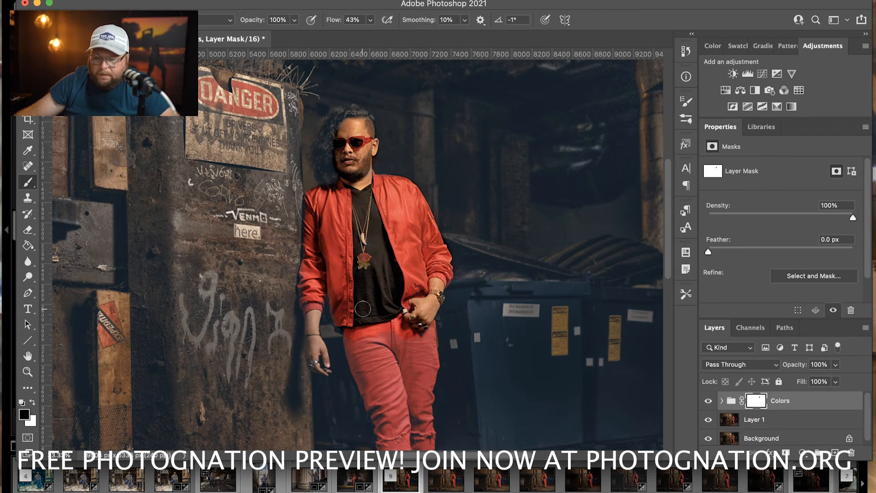
# Continue painting black on the Colors group's mask over the man's hand, red pants and shoes.
pyautogui.scroll(-3, 306, 303)
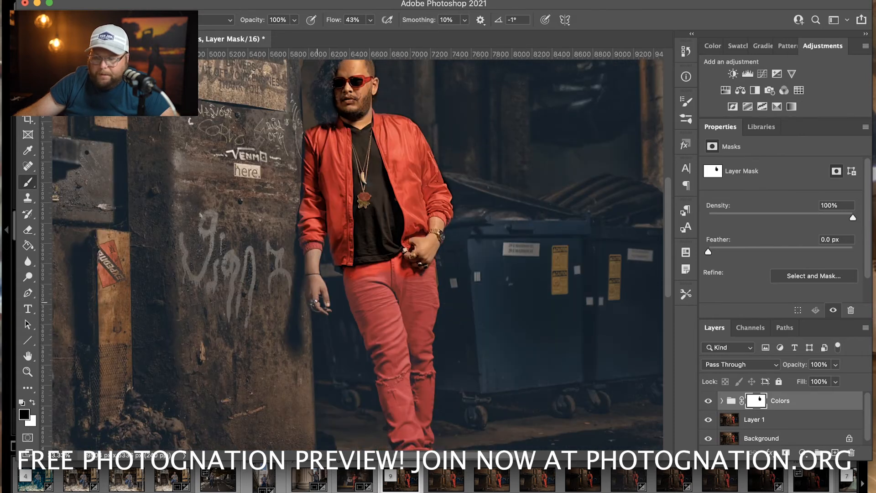
pyautogui.moveTo(322, 305); pyautogui.dragTo(312, 282)
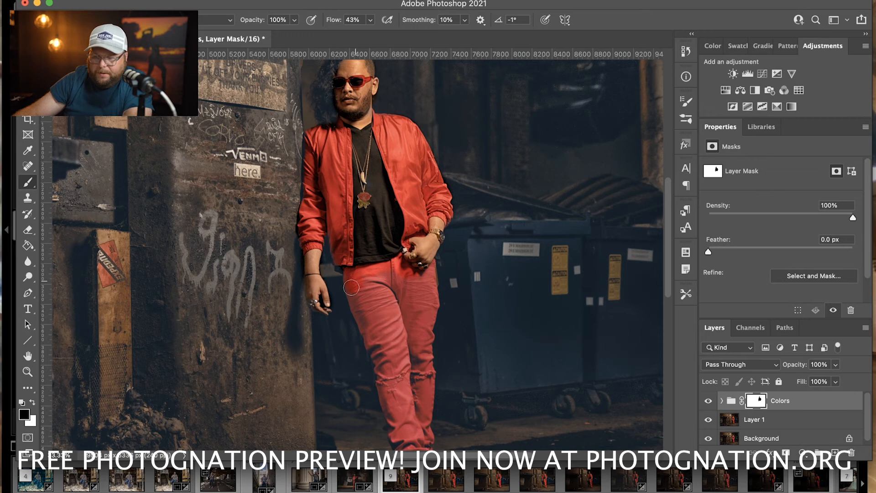
pyautogui.moveTo(357, 296)
pyautogui.mouseDown()
pyautogui.moveTo(402, 425)
pyautogui.moveTo(387, 384)
pyautogui.moveTo(417, 417)
pyautogui.moveTo(427, 369)
pyautogui.moveTo(422, 261)
pyautogui.moveTo(422, 289)
pyautogui.moveTo(385, 275)
pyautogui.moveTo(368, 287)
pyautogui.moveTo(411, 399)
pyautogui.moveTo(391, 284)
pyautogui.moveTo(406, 298)
pyautogui.moveTo(408, 337)
pyautogui.mouseUp()
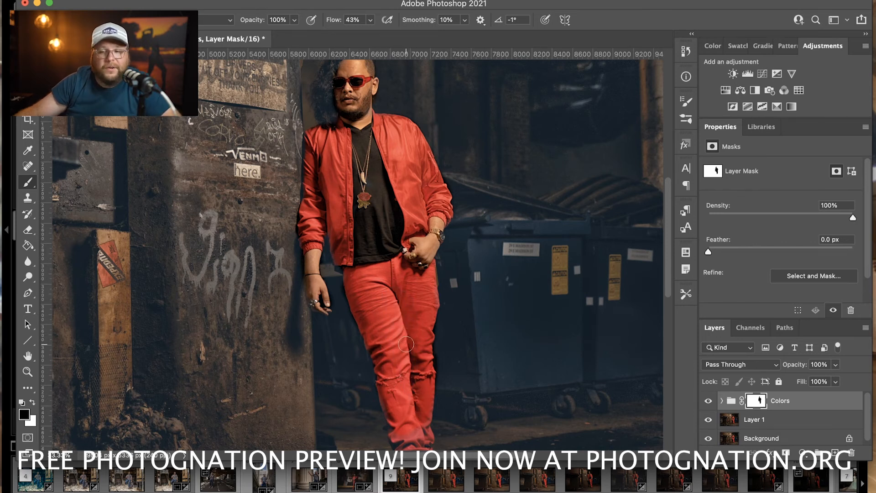
pyautogui.scroll(-5, 406, 344)
pyautogui.moveTo(410, 328)
pyautogui.mouseDown()
pyautogui.moveTo(409, 366)
pyautogui.moveTo(436, 363)
pyautogui.moveTo(426, 333)
pyautogui.mouseUp()
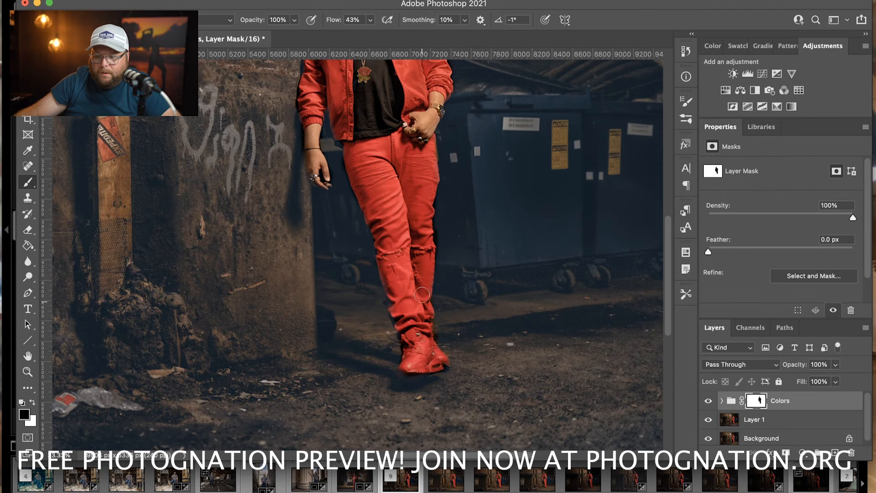
# Paint black on the Colors group's mask over the man's hair and the side of his face.
pyautogui.scroll(2, 321, 340)
pyautogui.scroll(6, 321, 340)
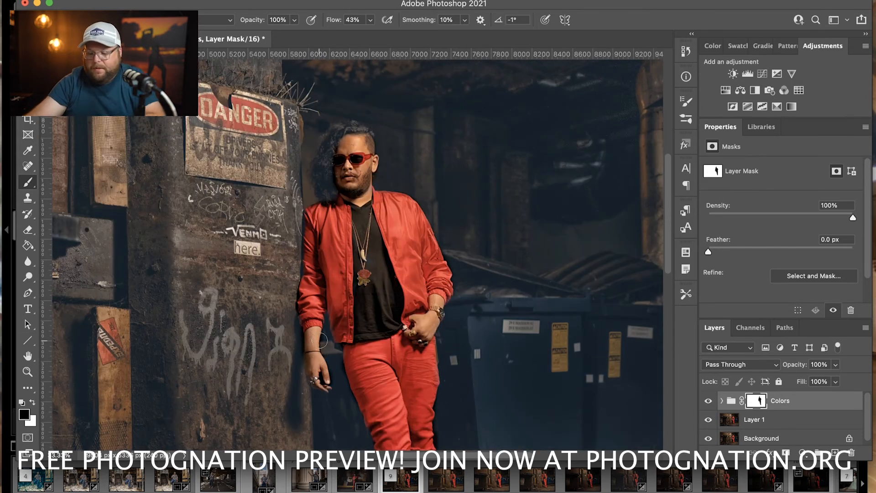
pyautogui.scroll(-3, 320, 340)
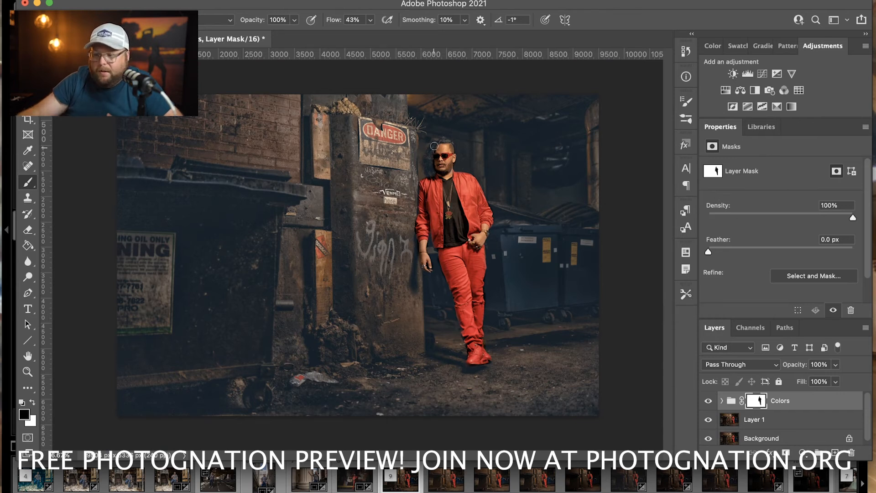
pyautogui.moveTo(433, 152)
pyautogui.mouseDown()
pyautogui.moveTo(431, 174)
pyautogui.moveTo(428, 166)
pyautogui.moveTo(439, 177)
pyautogui.mouseUp()
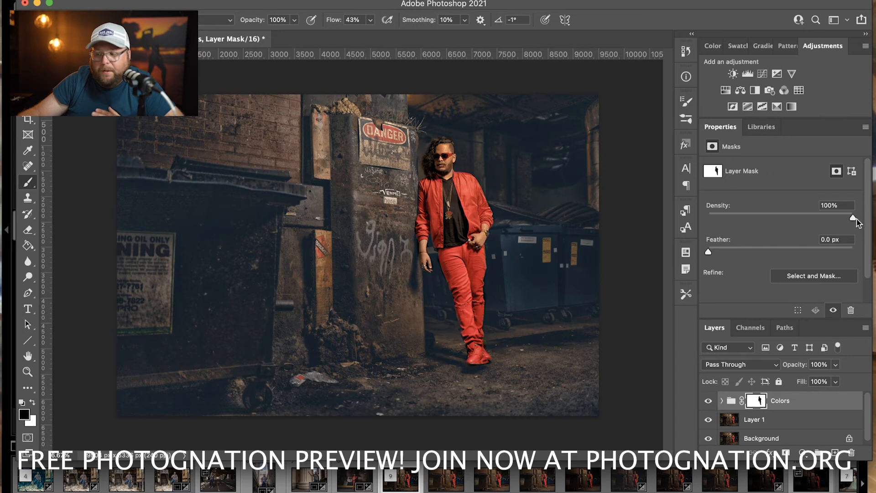
# Try different densities for the Colors group's layer mask and set it to 34%.
pyautogui.moveTo(857, 219); pyautogui.dragTo(780, 219)
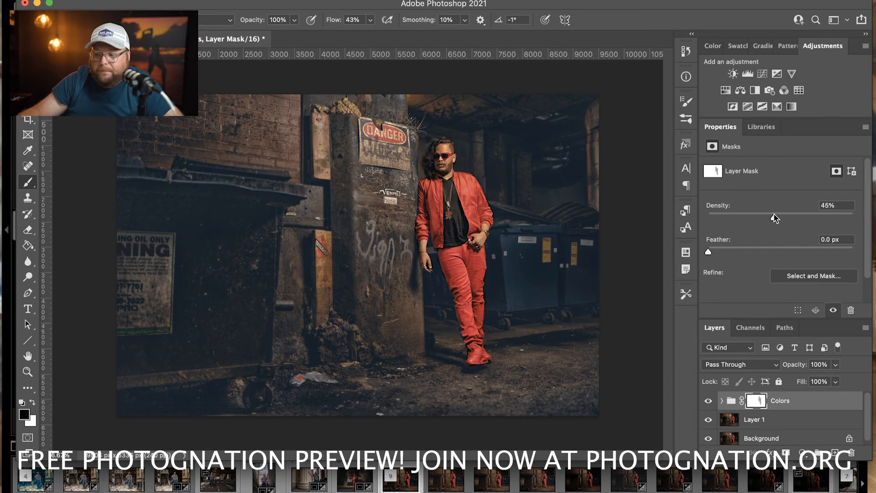
pyautogui.moveTo(774, 215); pyautogui.dragTo(698, 213)
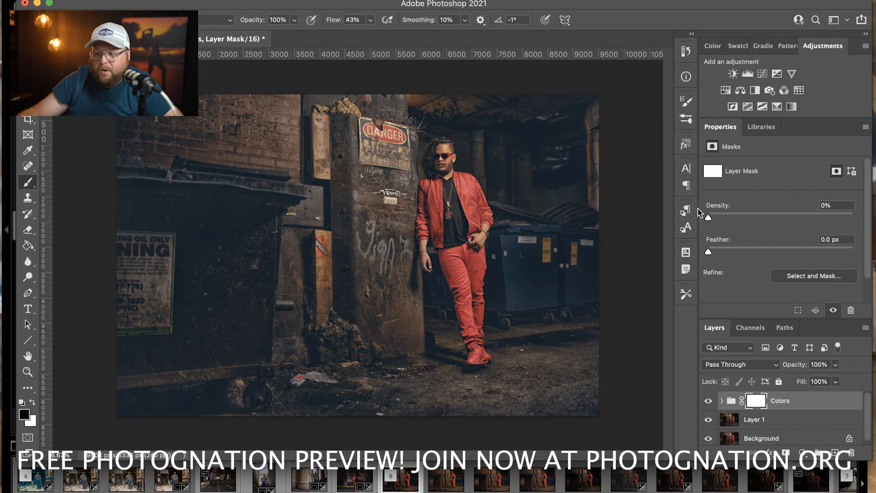
pyautogui.moveTo(709, 216); pyautogui.dragTo(753, 216)
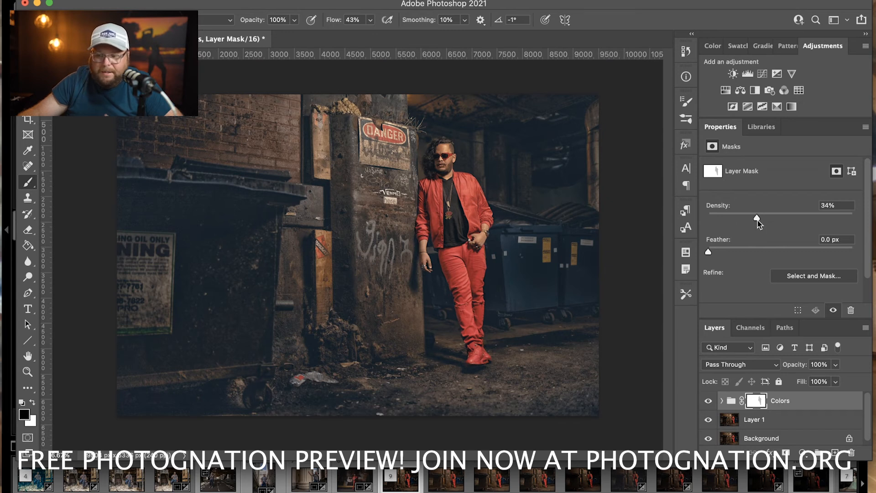
# Add a new layer above the Colors group and dab a large, soft white brush spot on the wall beside the man.
pyautogui.moveTo(756, 219); pyautogui.dragTo(758, 220)
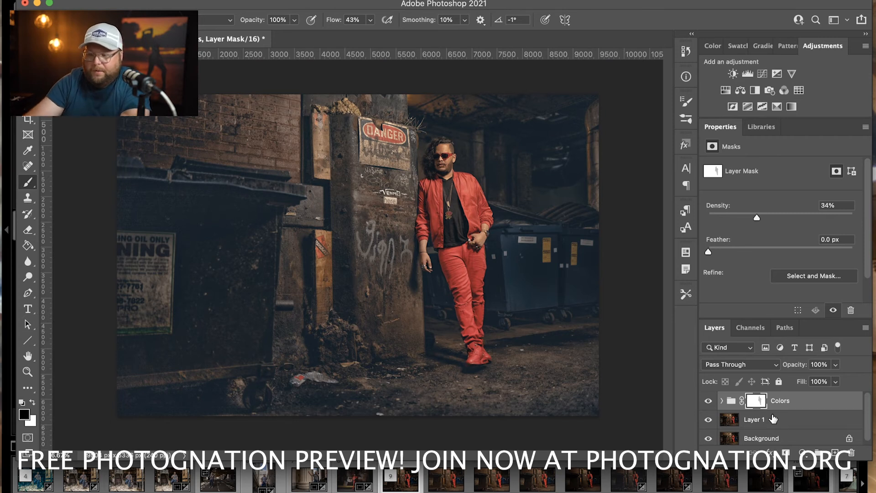
pyautogui.press('super+minus')
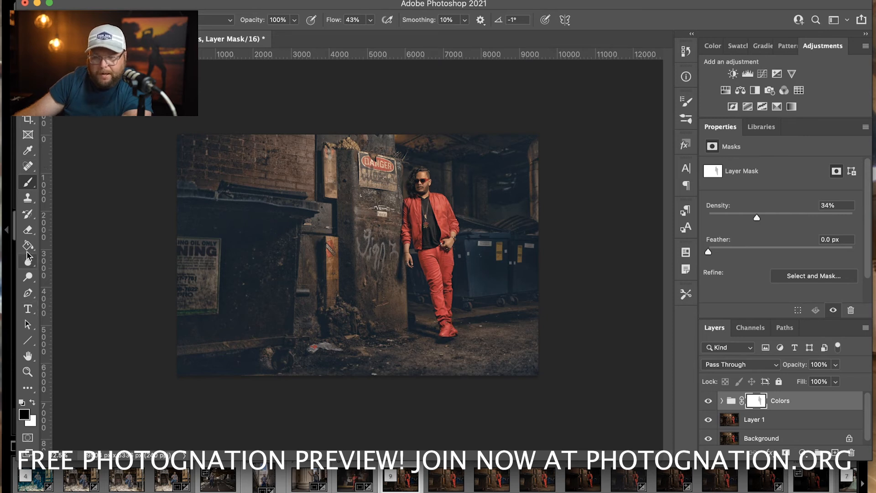
pyautogui.click(835, 452)
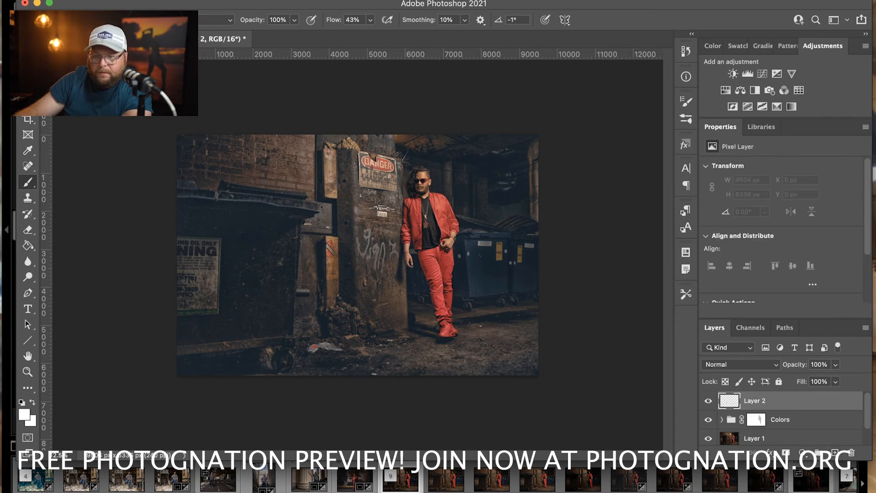
pyautogui.click(76, 20)
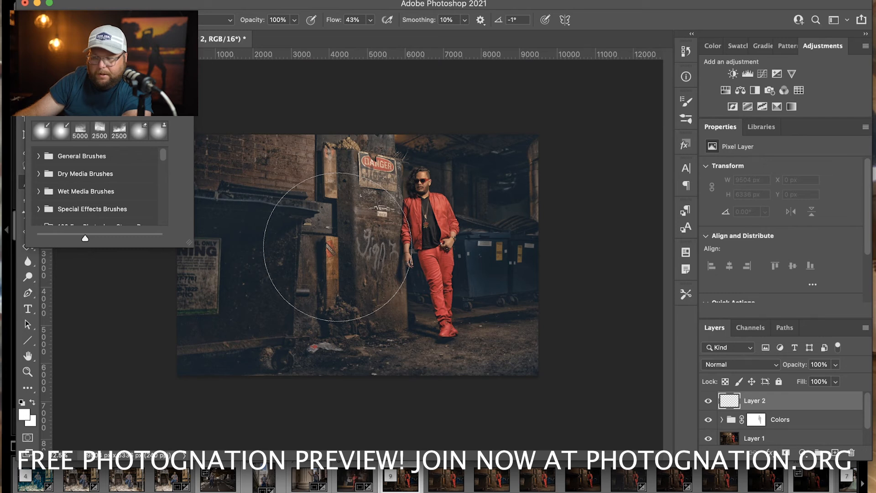
pyautogui.click(335, 247)
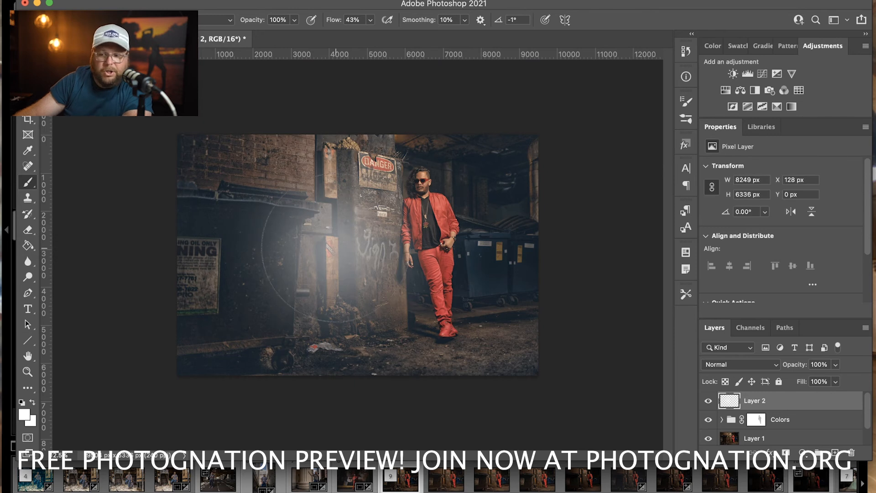
# Move Layer 2 below the Colors group, scale its white glow to 227.89%, and shift it toward the alley's upper-left corner.
pyautogui.press('v')
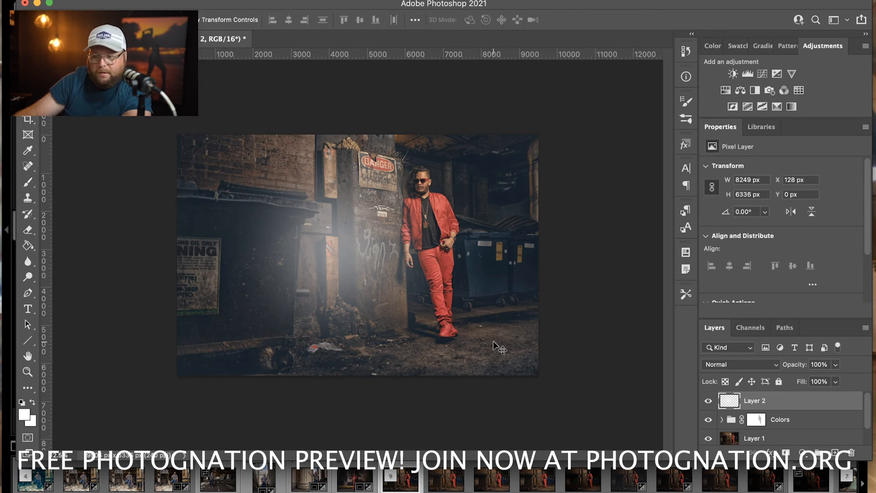
pyautogui.moveTo(796, 410); pyautogui.dragTo(788, 428)
pyautogui.press('super+t')
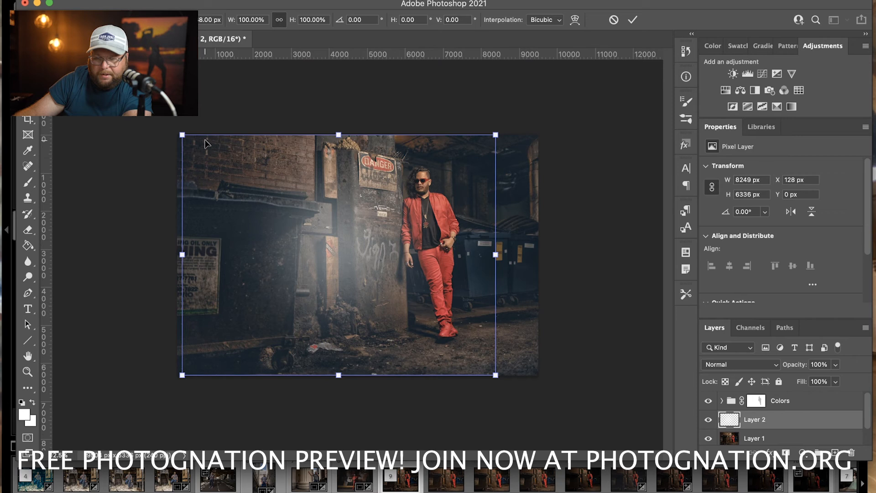
pyautogui.scroll(-5, 204, 141)
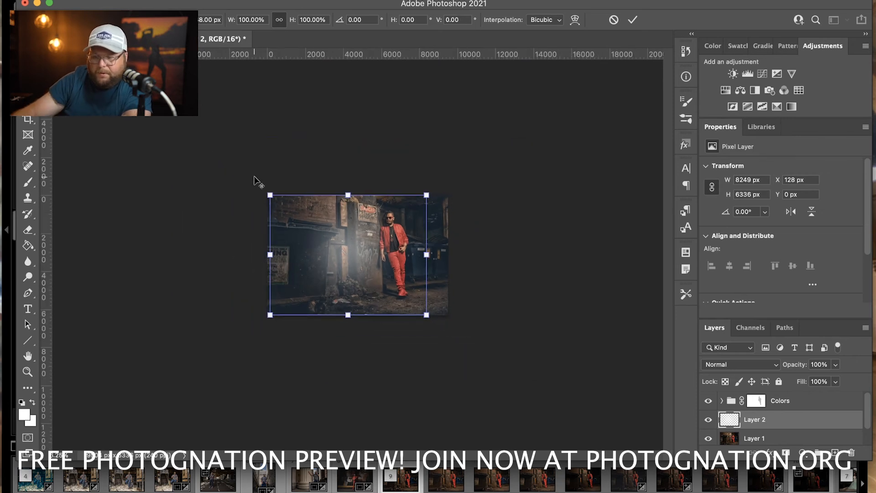
pyautogui.scroll(3, 262, 191)
pyautogui.moveTo(223, 162); pyautogui.dragTo(70, 46)
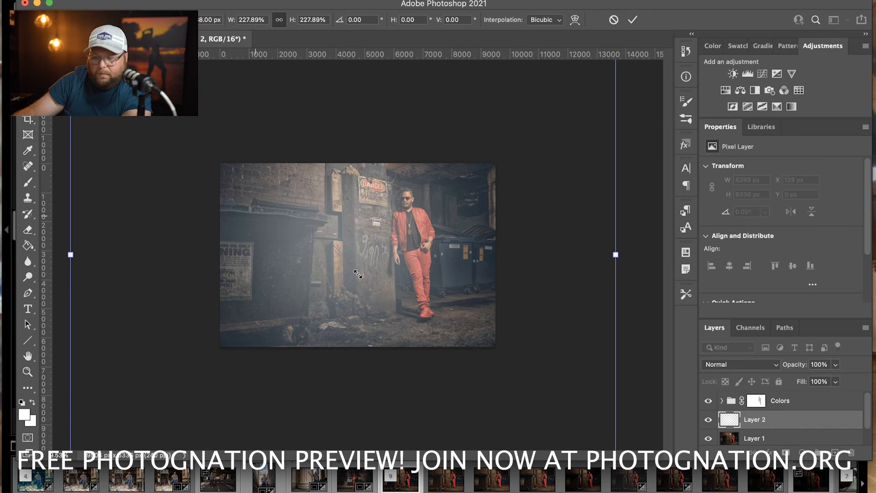
pyautogui.moveTo(412, 371); pyautogui.dragTo(374, 247)
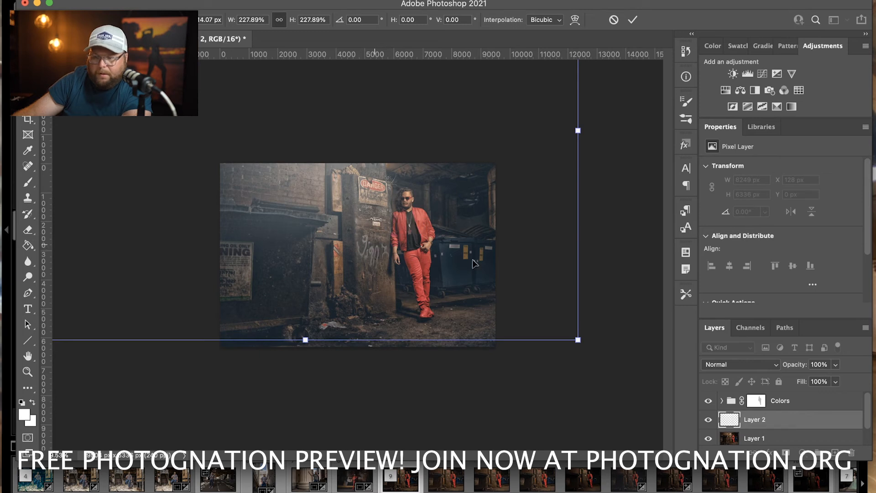
pyautogui.moveTo(347, 237)
pyautogui.mouseDown()
pyautogui.moveTo(335, 220)
pyautogui.moveTo(349, 230)
pyautogui.mouseUp()
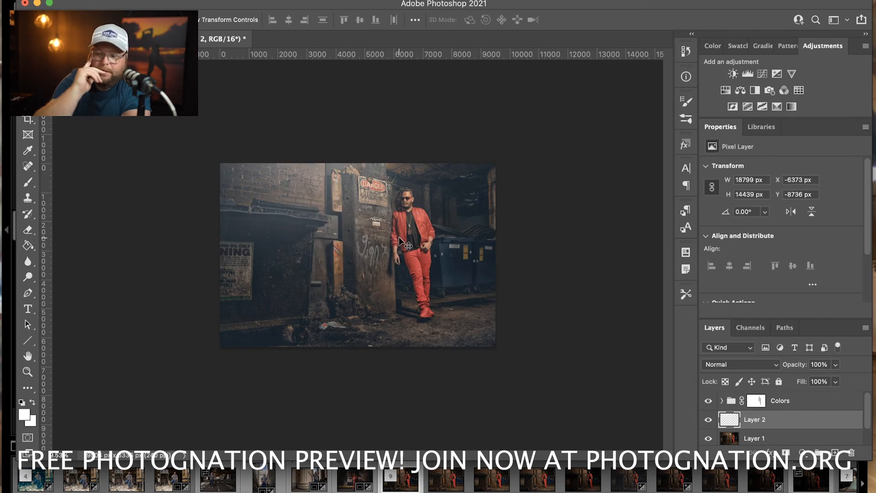
# Colorize Layer 2's glow to a warm orange with Hue/Saturation, lowering its lightness.
pyautogui.press('super+u')
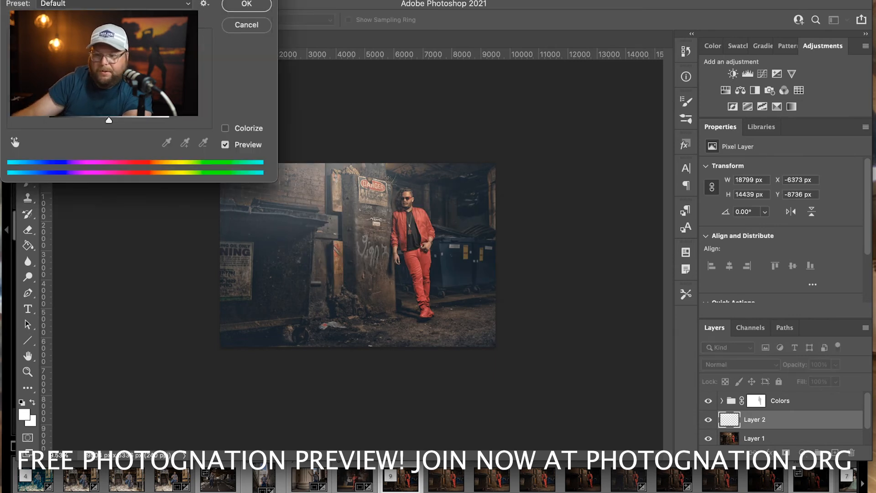
pyautogui.click(225, 128)
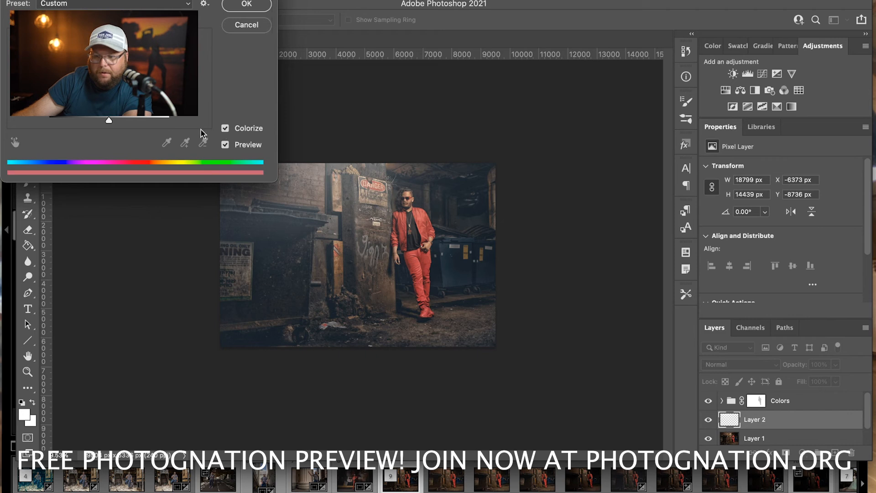
pyautogui.moveTo(102, 79); pyautogui.dragTo(110, 80)
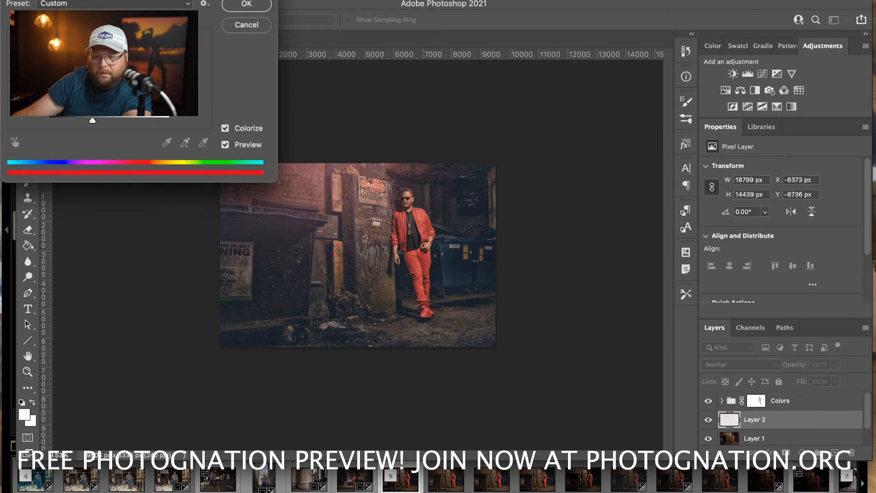
pyautogui.moveTo(50, 64); pyautogui.dragTo(55, 64)
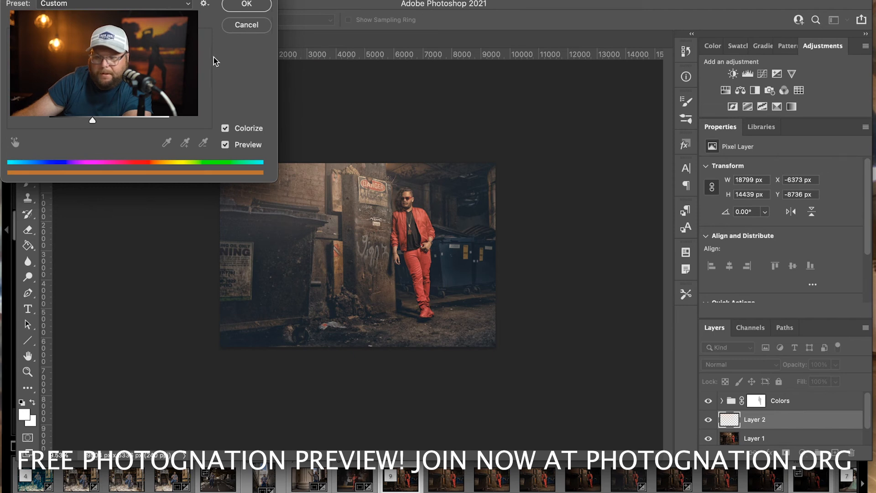
pyautogui.click(259, 8)
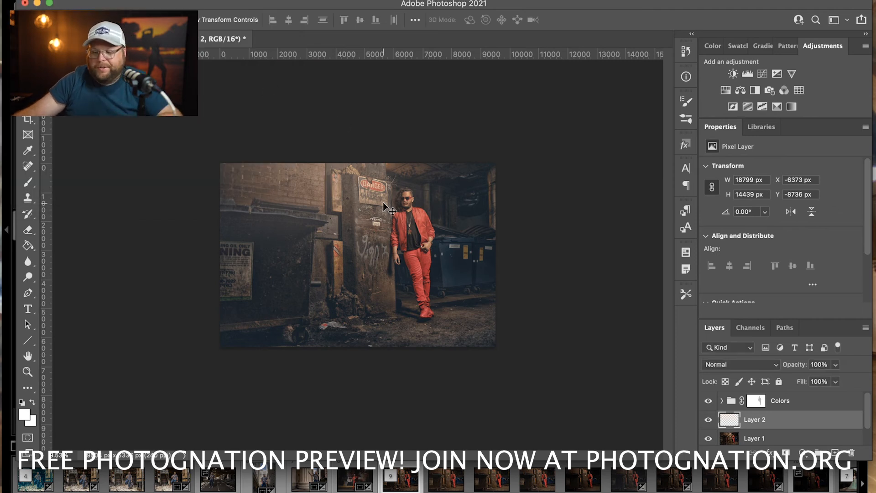
# Compare the photo with Layer 2 hidden and shown, and move its orange glow to about X -6564 px, Y -9208 px.
pyautogui.scroll(1, 388, 208)
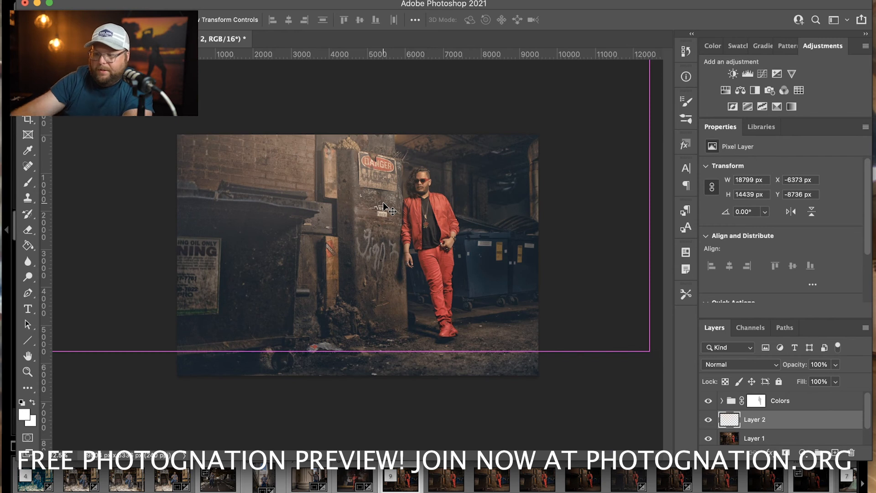
pyautogui.scroll(1, 384, 205)
pyautogui.scroll(1, 383, 202)
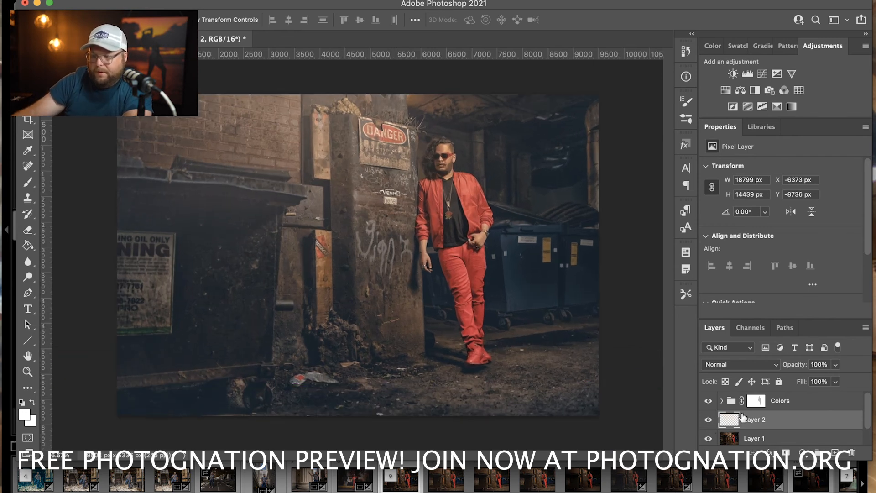
pyautogui.click(707, 423)
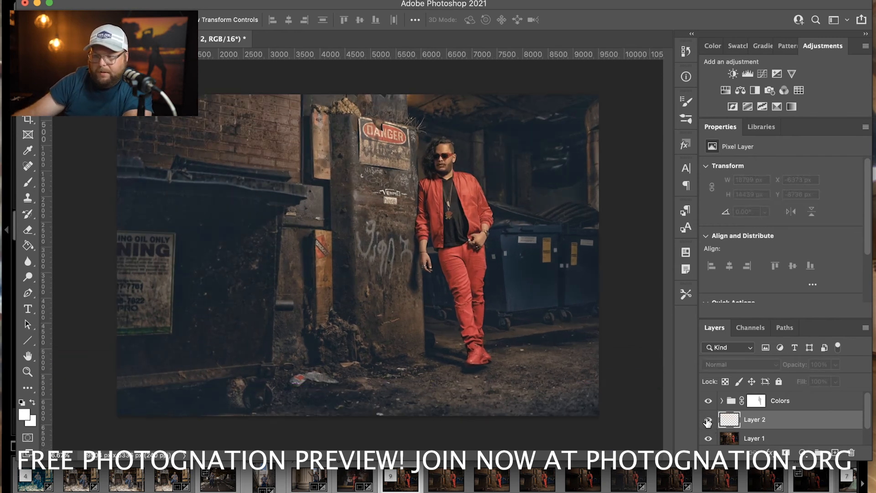
pyautogui.click(707, 422)
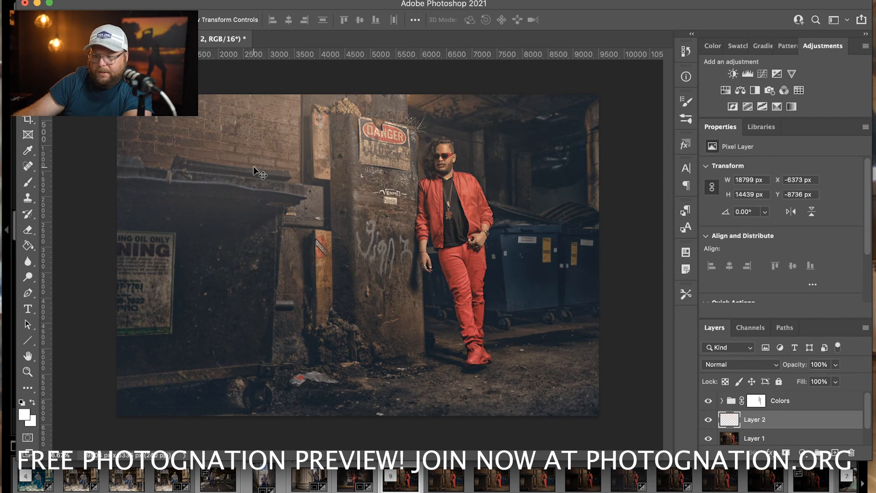
pyautogui.press('super')
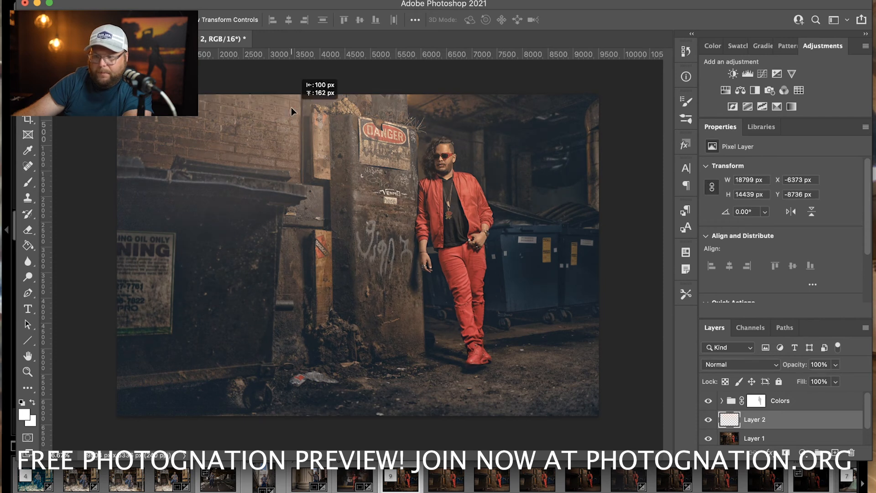
pyautogui.moveTo(291, 106); pyautogui.dragTo(294, 110)
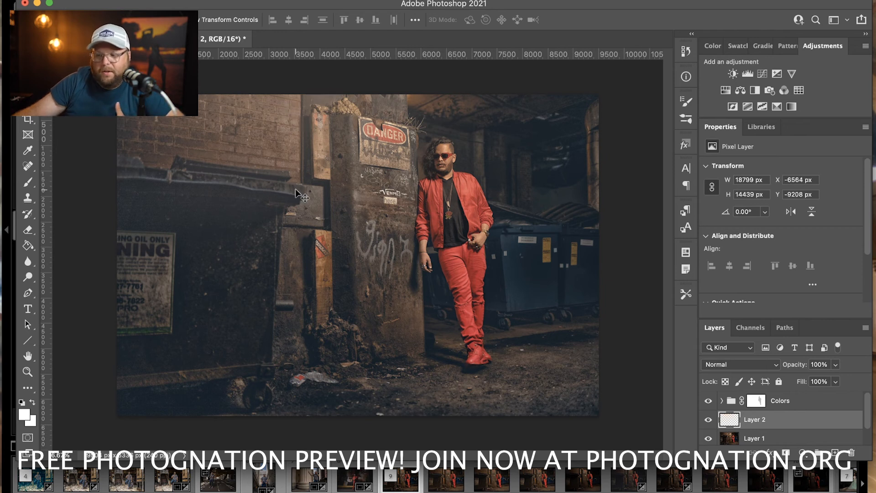
# Move Layer 2's glow farther off the upper-left corner to about X -7119 px, Y -10239 px, checking it with the layer hidden and shown.
pyautogui.click(709, 420)
pyautogui.click(709, 420)
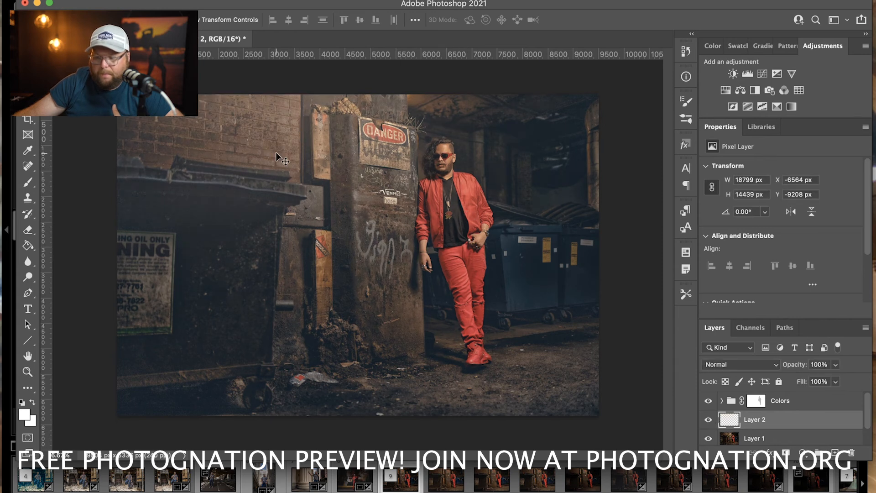
pyautogui.moveTo(256, 123); pyautogui.dragTo(247, 99)
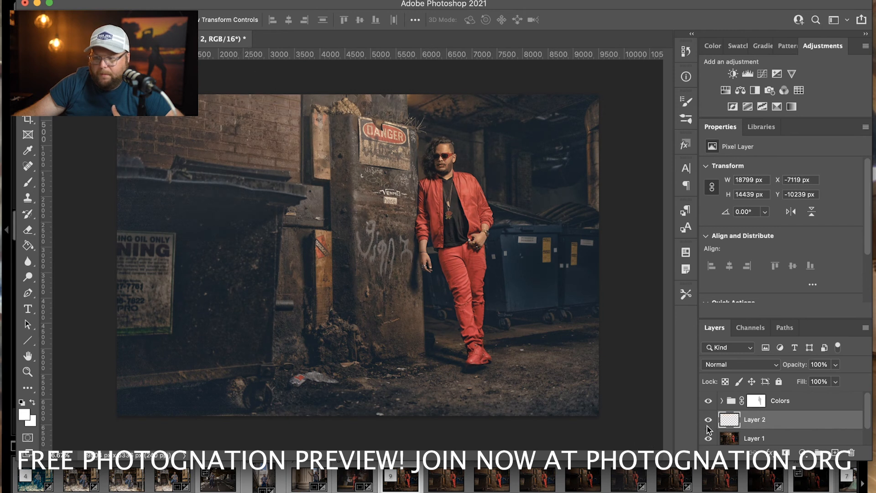
pyautogui.click(708, 420)
pyautogui.click(709, 420)
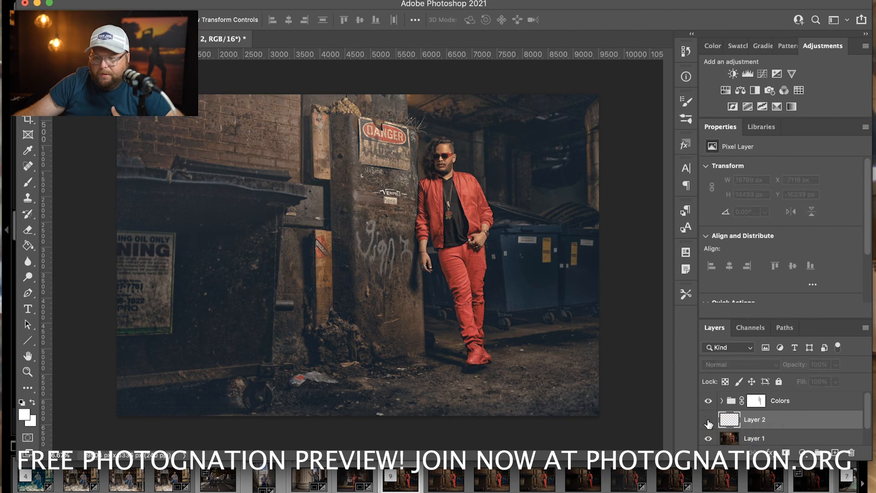
pyautogui.click(708, 420)
pyautogui.click(709, 420)
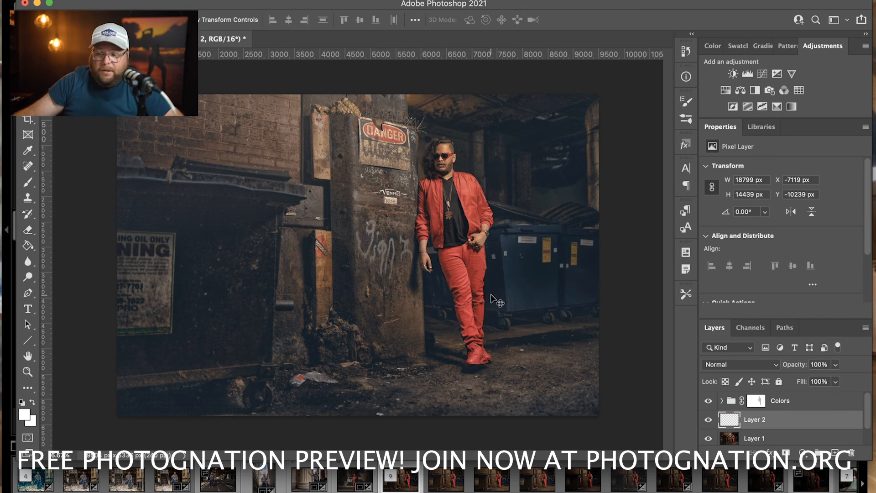
# Save the layered alley portrait, switch to Lightroom Classic, and reset the original DSC06365.ARW's develop settings.
pyautogui.click(94, 305)
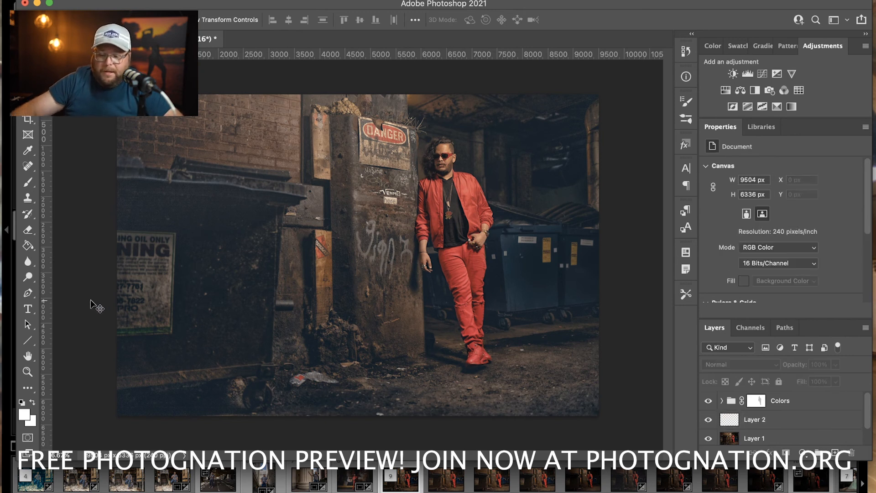
pyautogui.press('super+s')
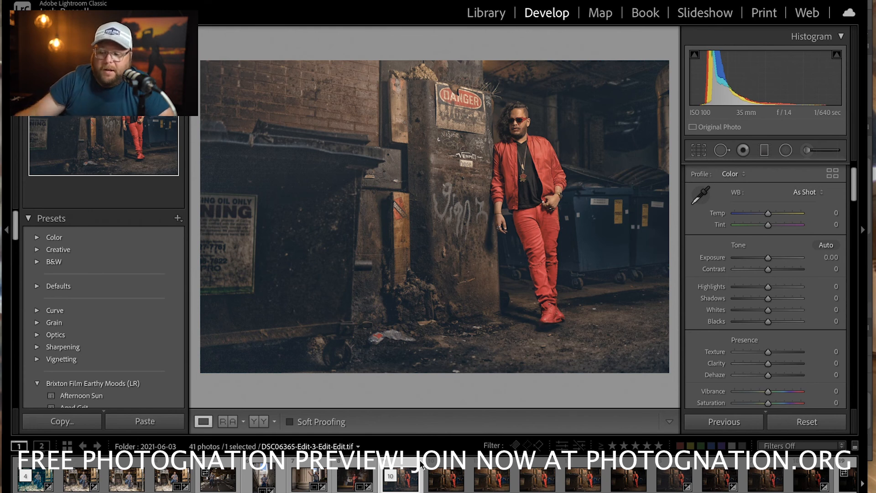
pyautogui.click(809, 479)
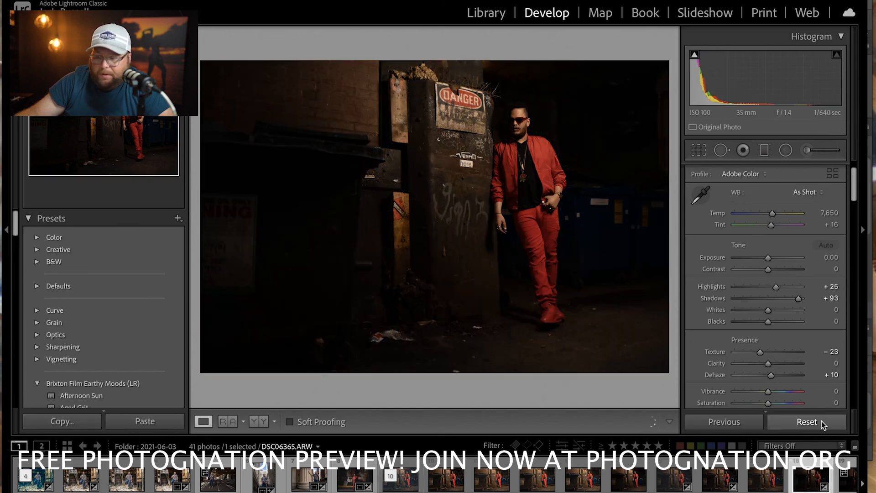
pyautogui.click(822, 425)
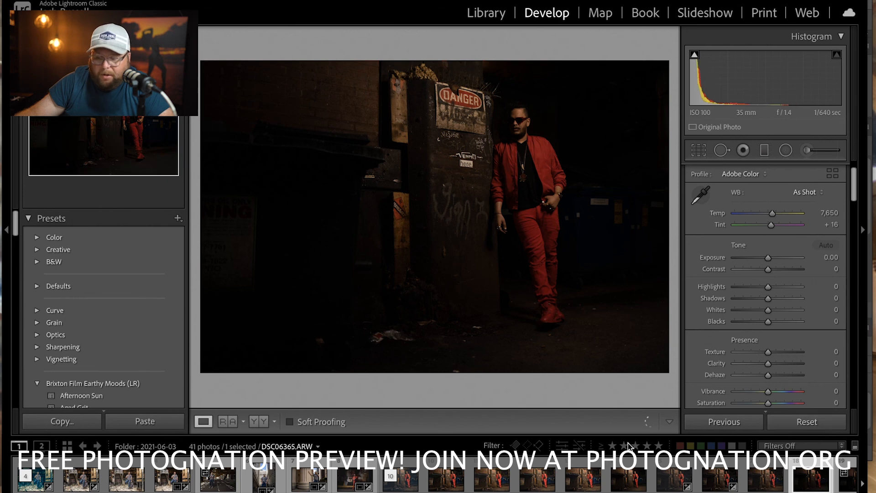
# On DSC06365-Edit-3-Edit-Edit.tif, draw a tall radial filter around the man and leave Invert off.
pyautogui.click(395, 488)
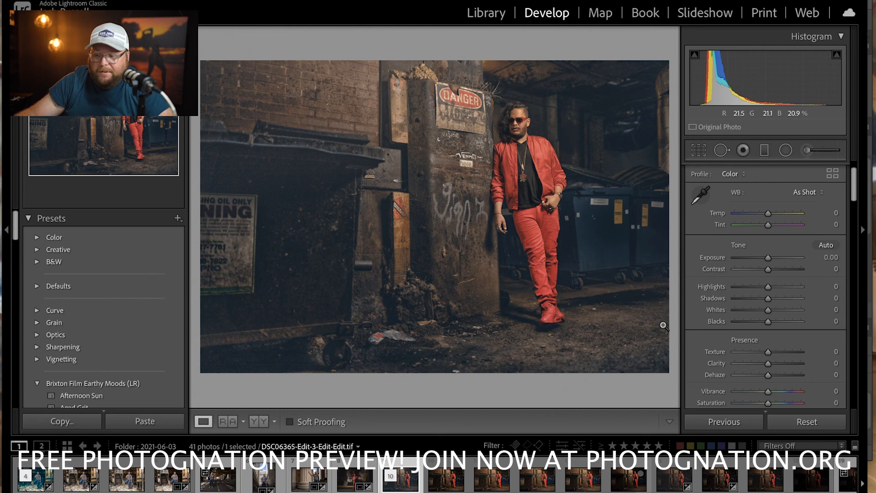
pyautogui.click(786, 151)
pyautogui.moveTo(523, 171); pyautogui.dragTo(590, 314)
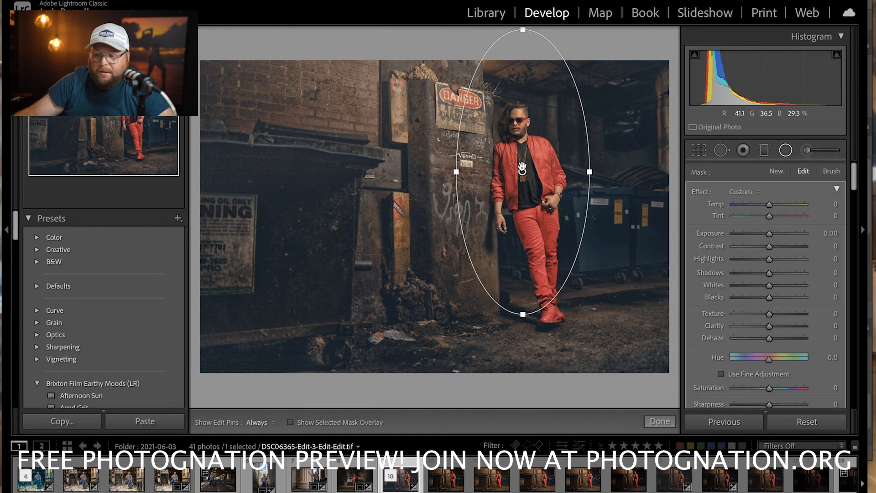
pyautogui.scroll(-5, 697, 343)
pyautogui.click(722, 333)
pyautogui.click(723, 333)
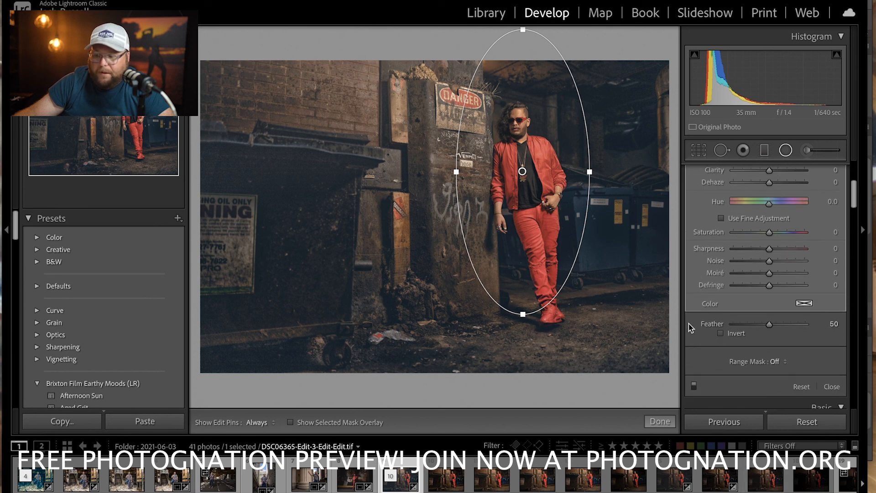
# Set the radial filter's exposure to -0.65, contrast to 27 and clarity to 24, finish it, and preview the photo full screen.
pyautogui.scroll(6, 694, 328)
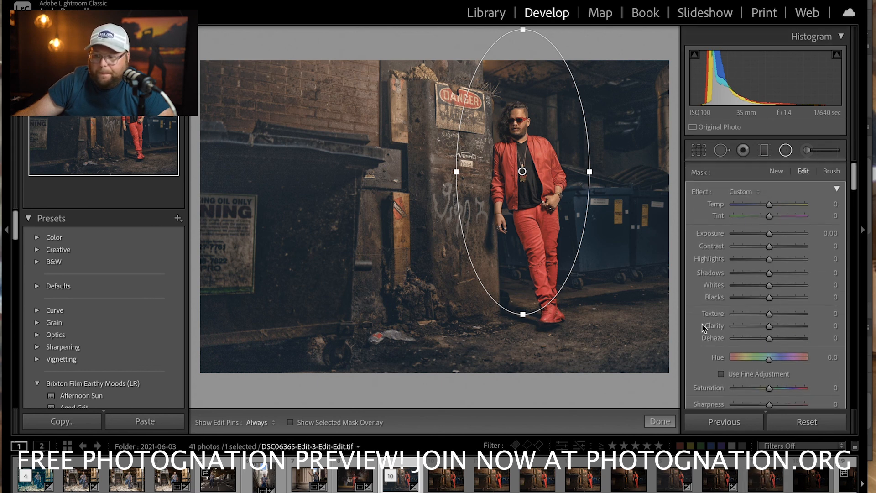
pyautogui.moveTo(771, 234)
pyautogui.mouseDown()
pyautogui.moveTo(730, 233)
pyautogui.moveTo(766, 232)
pyautogui.moveTo(786, 248)
pyautogui.moveTo(778, 248)
pyautogui.mouseUp()
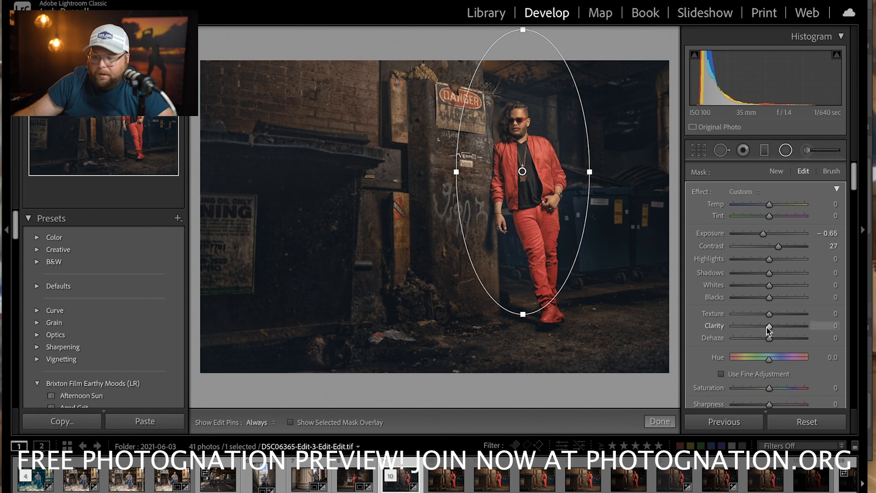
pyautogui.moveTo(771, 327)
pyautogui.mouseDown()
pyautogui.moveTo(790, 328)
pyautogui.moveTo(773, 325)
pyautogui.mouseUp()
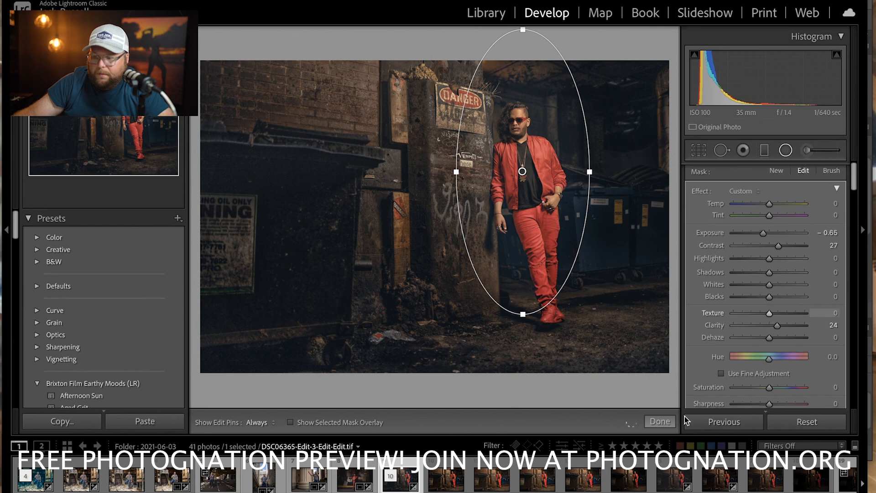
pyautogui.click(662, 422)
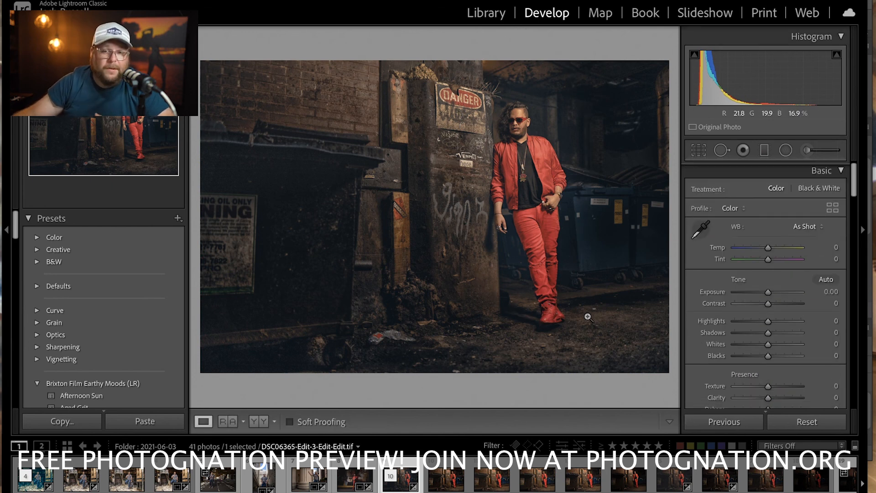
pyautogui.press('f')
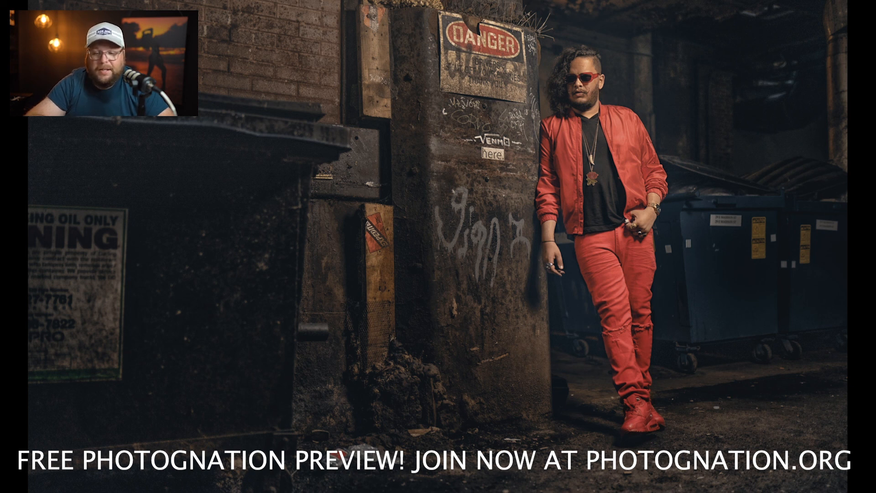
pyautogui.press('f')
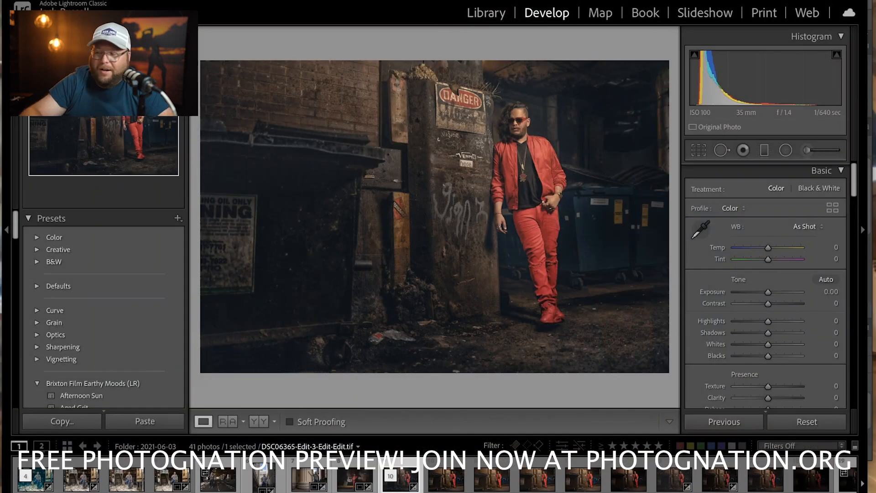